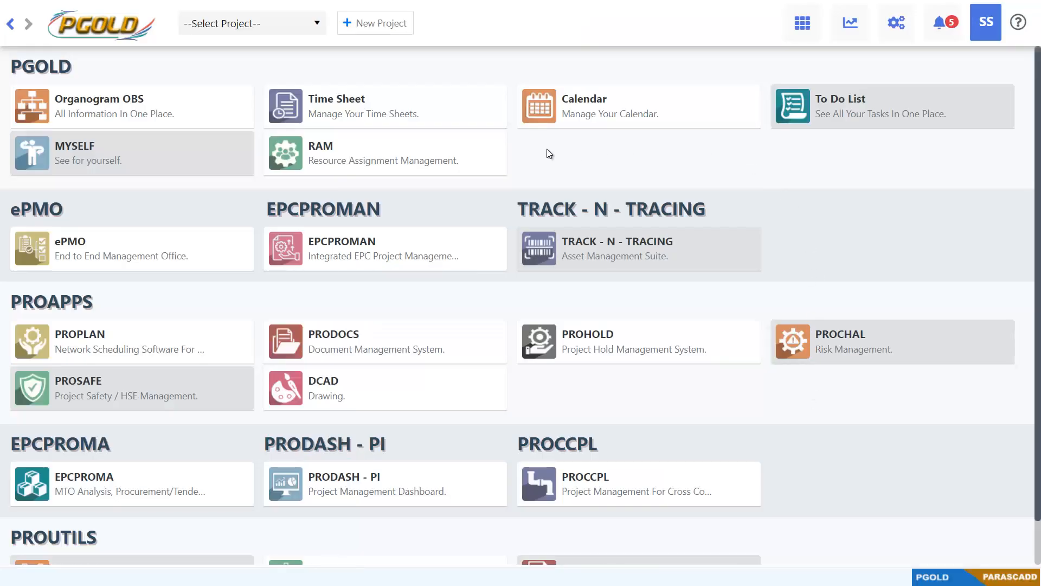
Upload the Location$ worksheet of PGOLD Data.xlsx into the organogram's Location master using automatic column mapping.
left_click(242, 120)
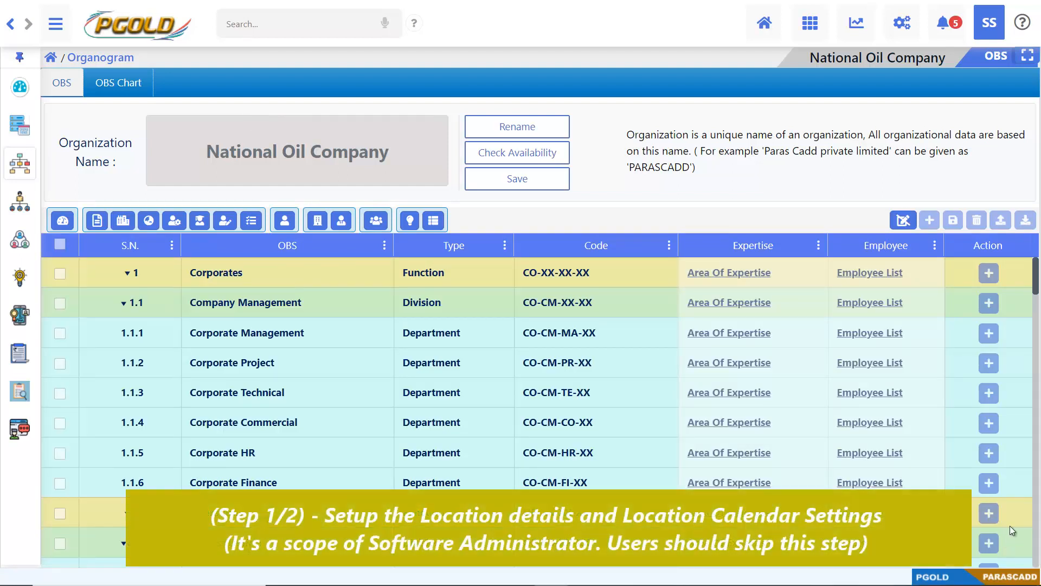
left_click(156, 222)
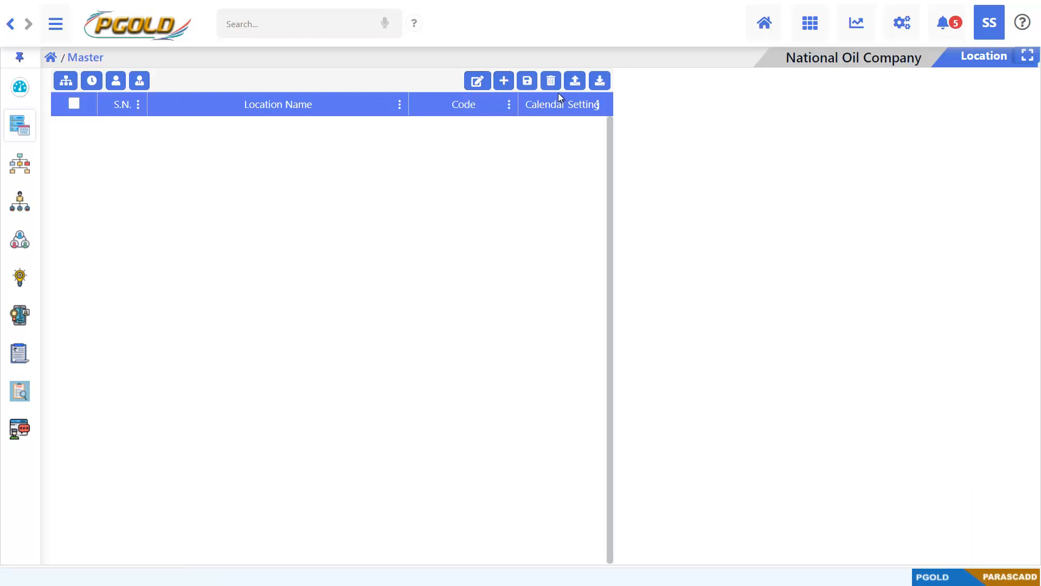
left_click(572, 88)
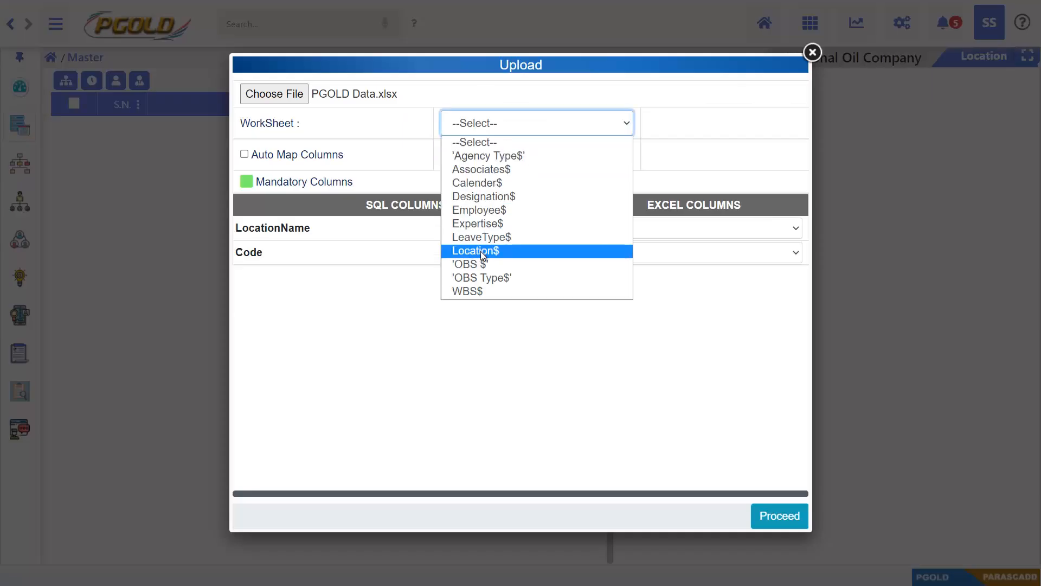
left_click(480, 248)
left_click(266, 146)
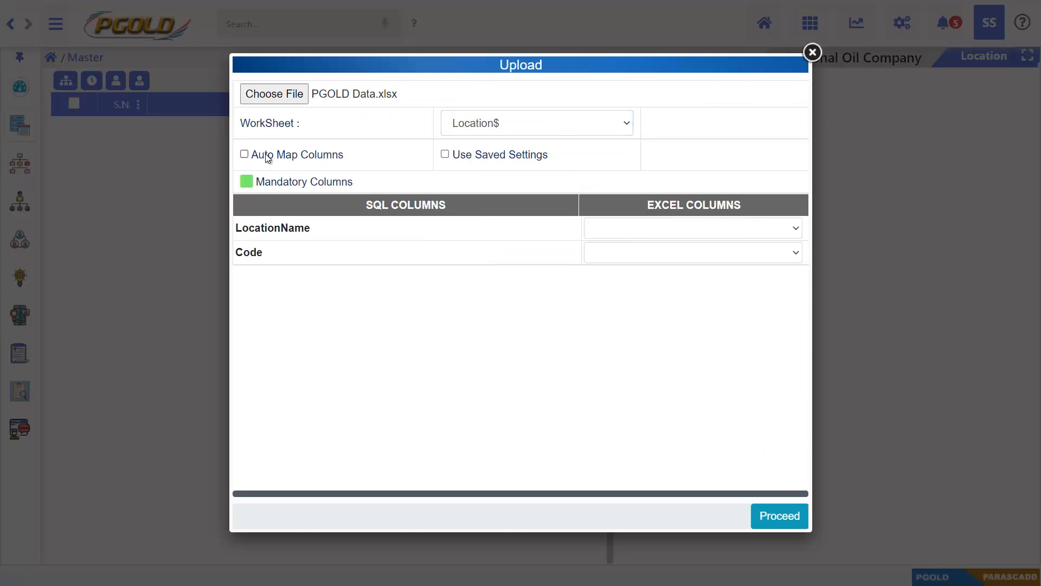
left_click(267, 155)
left_click(786, 518)
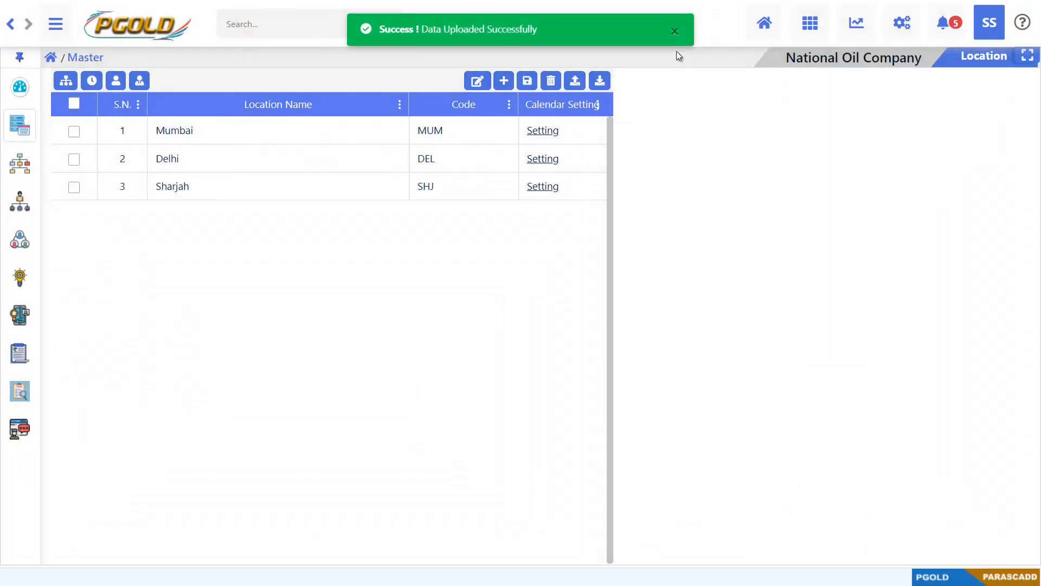
left_click(677, 33)
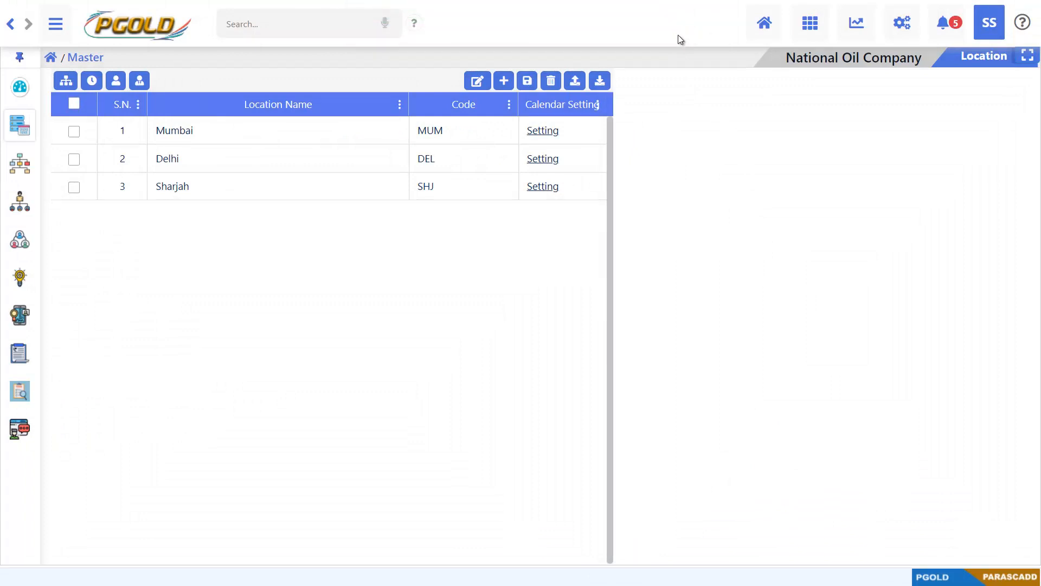
Add the holiday Republic Day dated 26/01/2021 to the Mumbai location's calendar settings and save it.
left_click(547, 134)
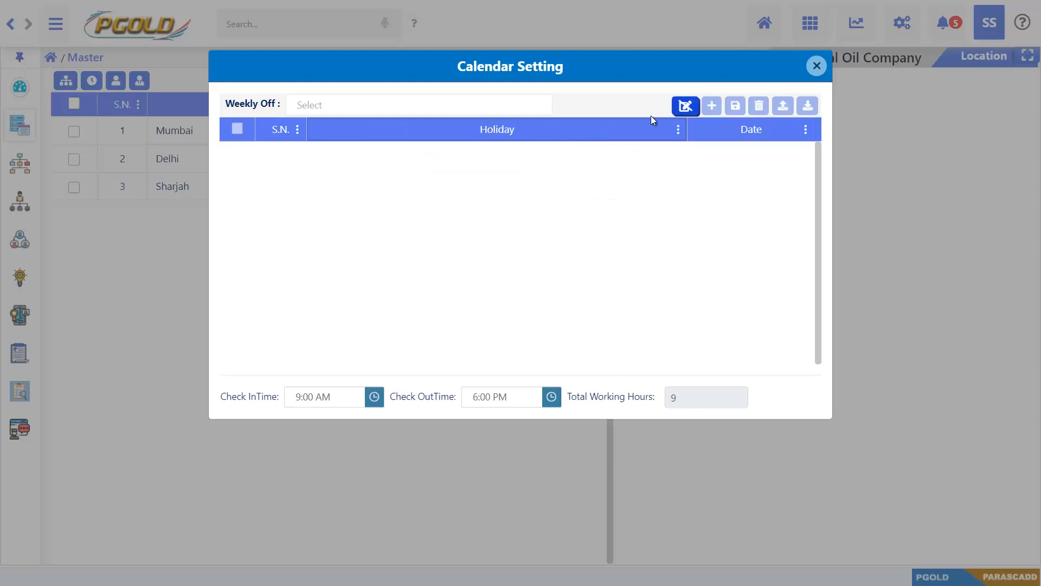
left_click(681, 109)
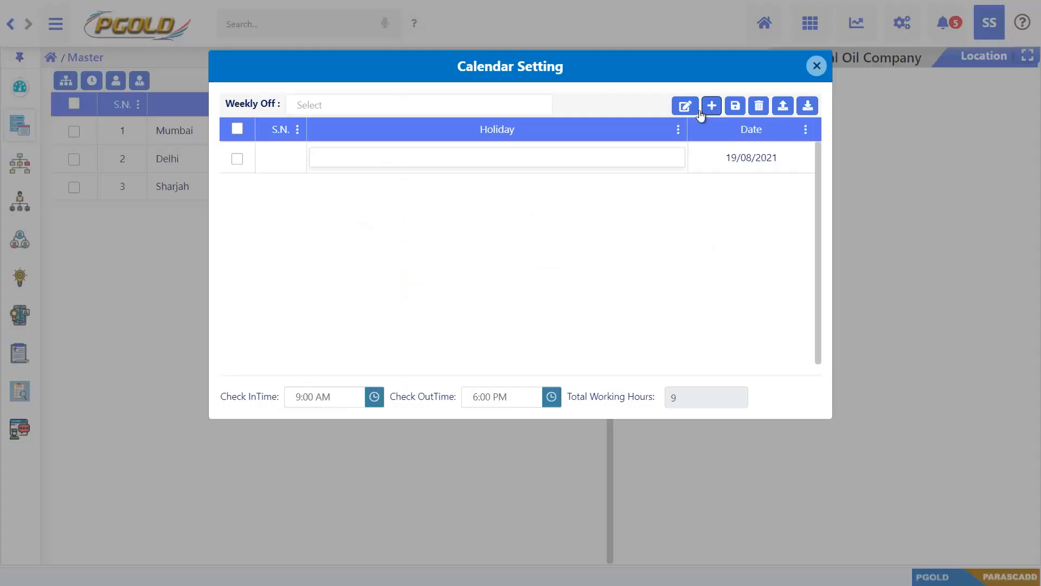
left_click(533, 157)
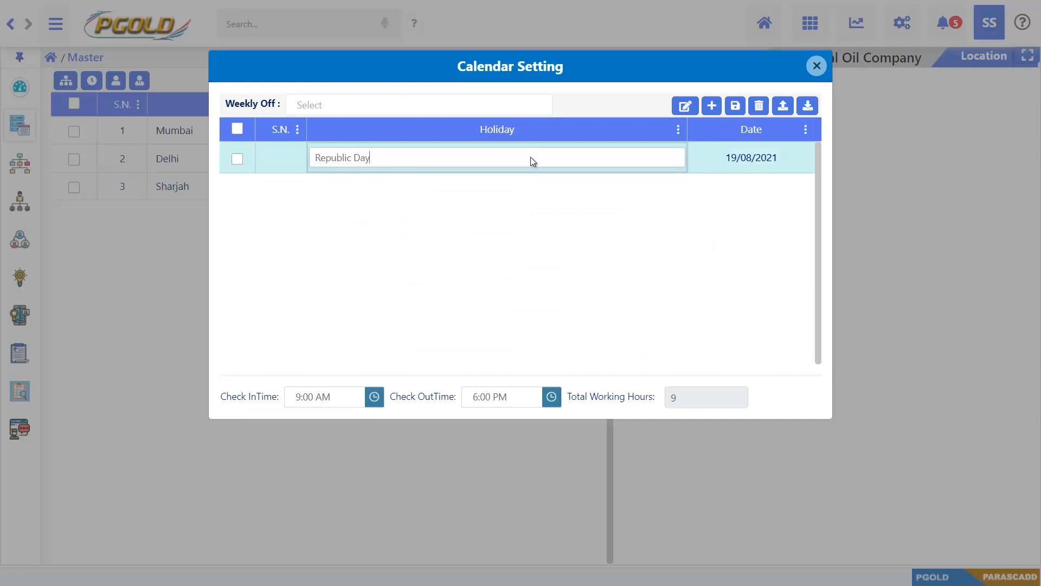
key("Tab")
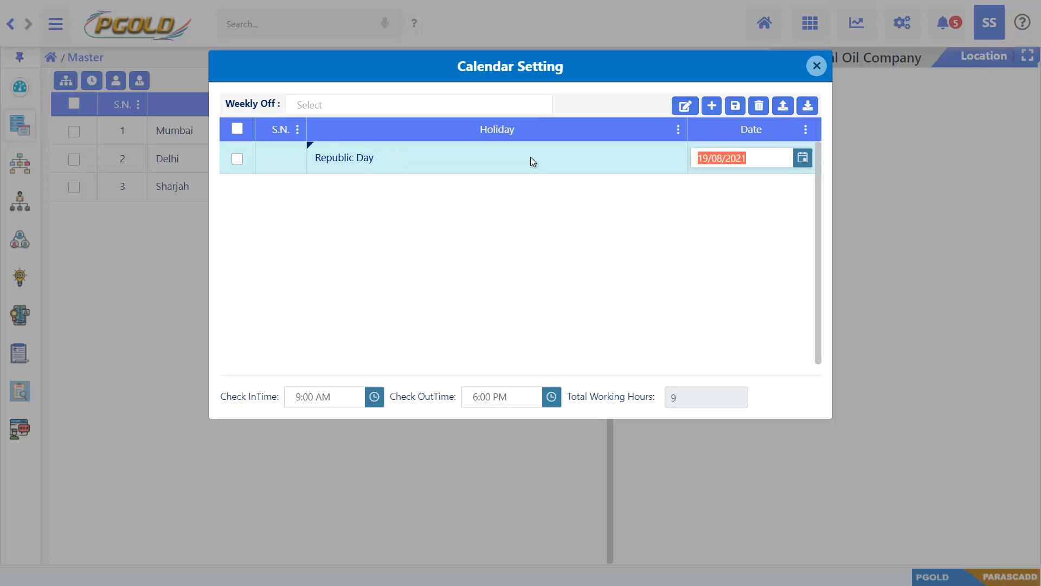
type("26")
key("Return")
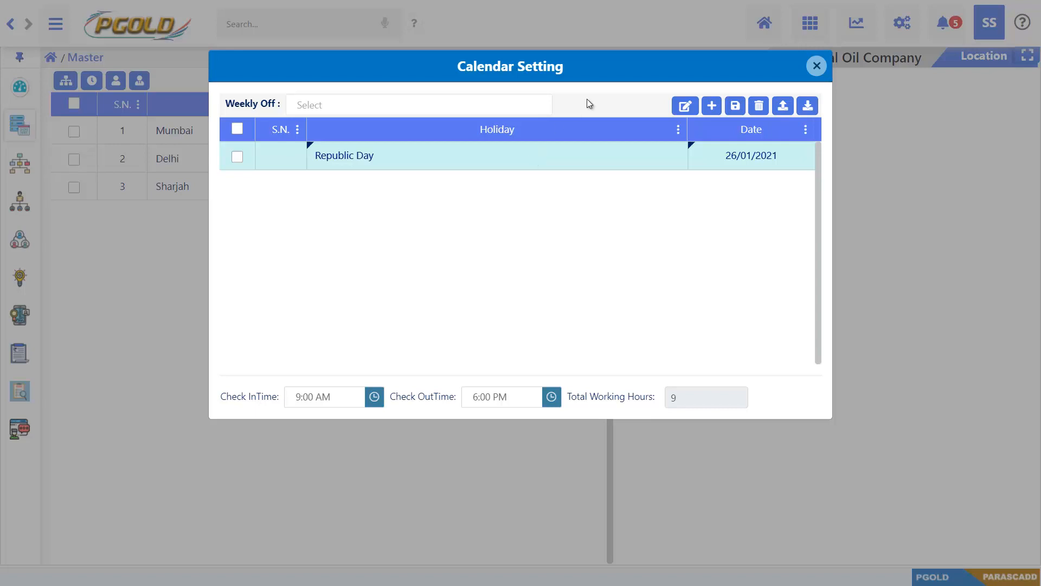
left_click(735, 107)
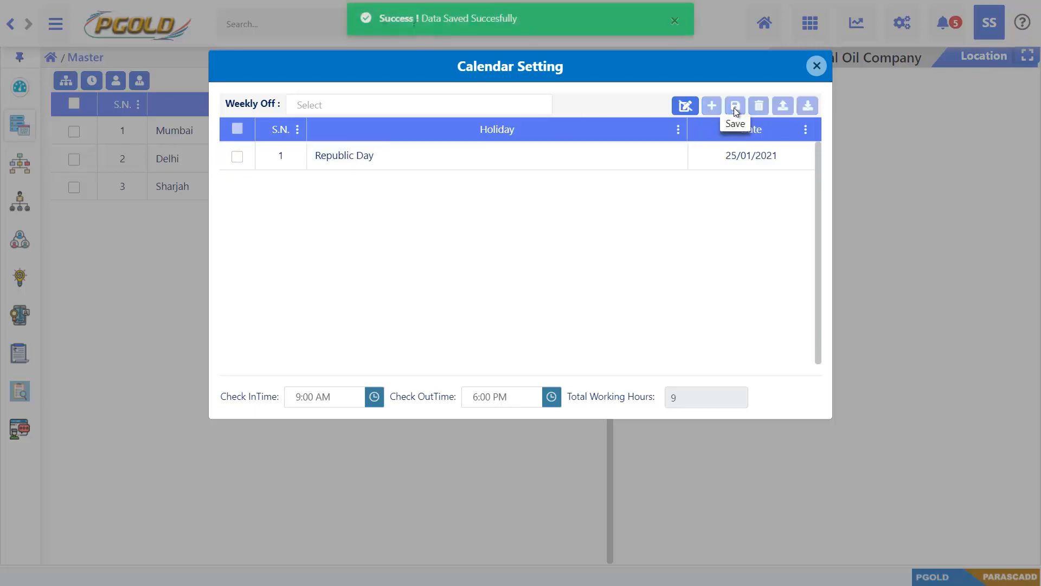
left_click(817, 71)
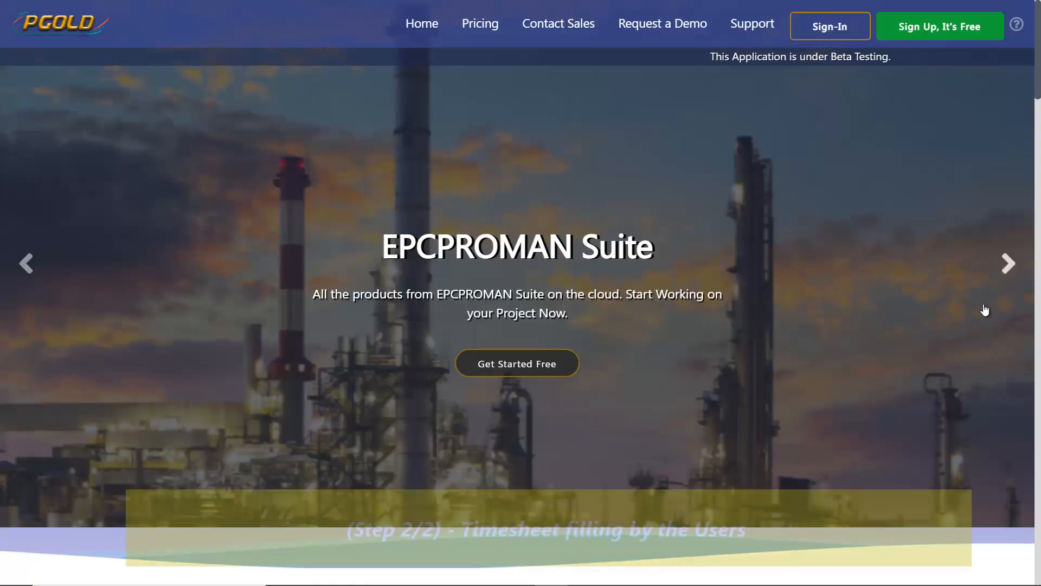
Sign in to the timesheet user's account with the prefilled credentials and open the Time Sheet module.
left_click(862, 34)
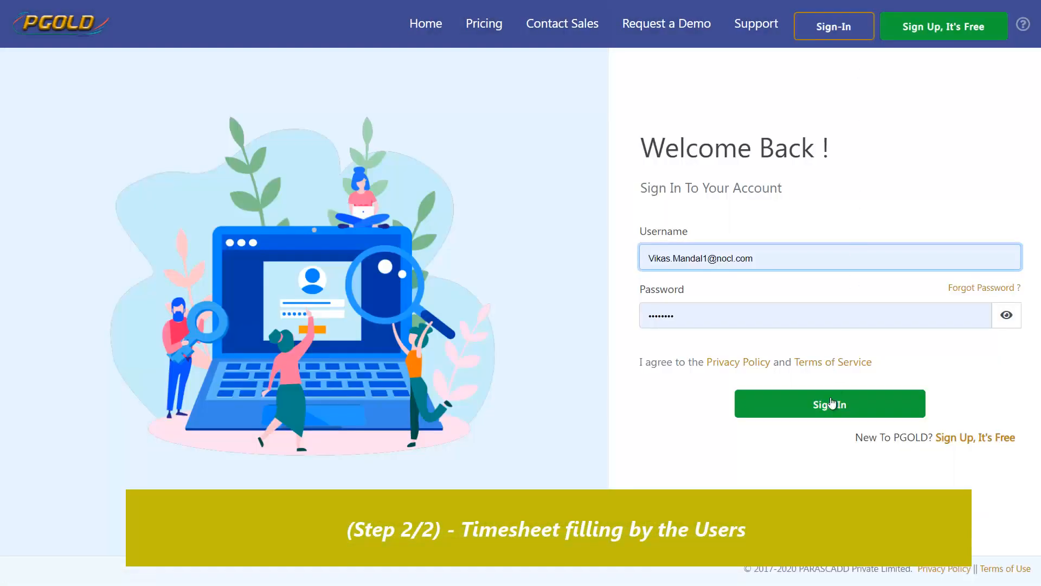
left_click(806, 416)
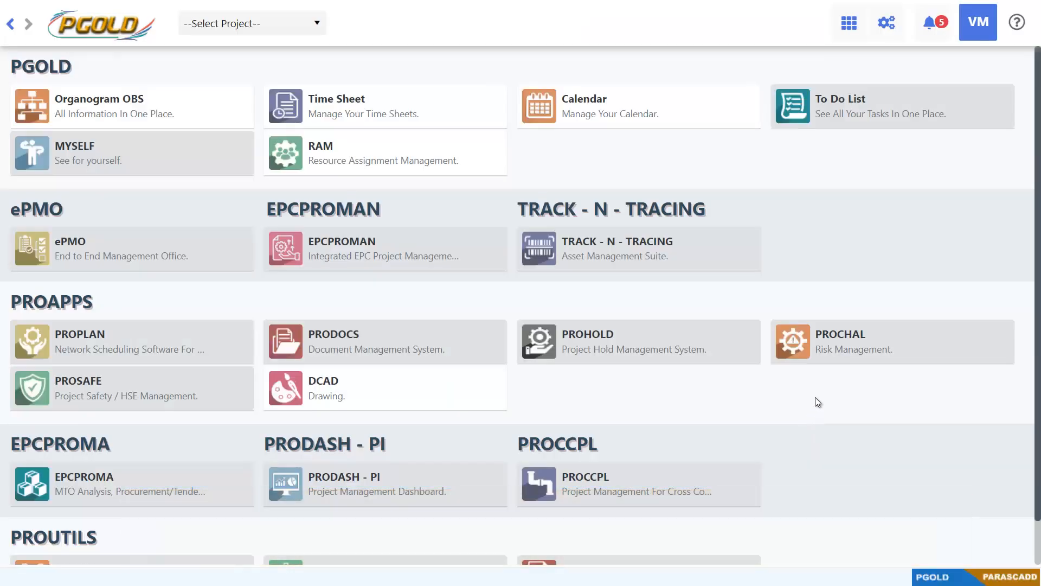
left_click(495, 120)
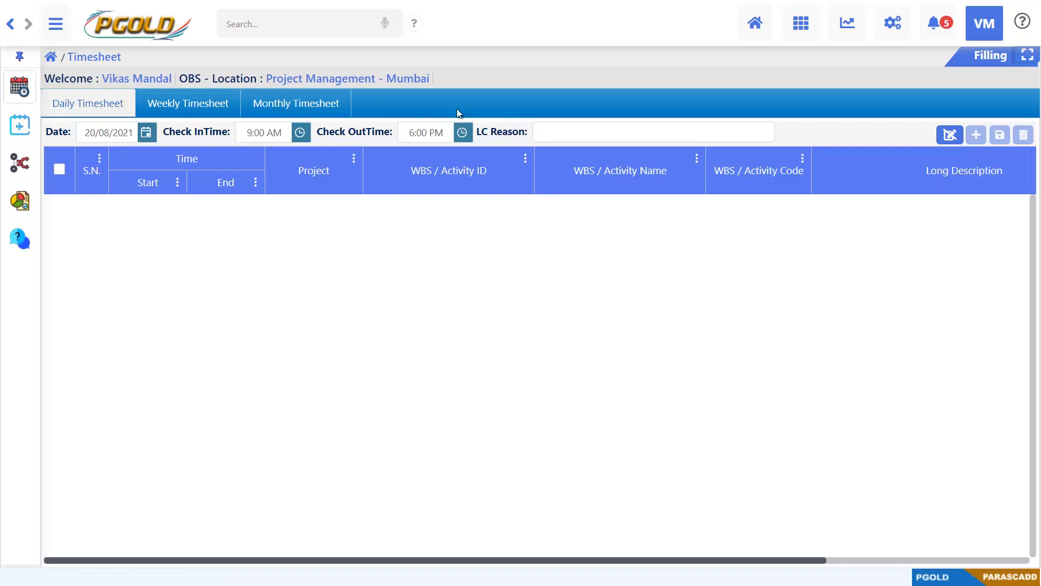
Review the weekly and monthly timesheets, including the weekly columns of the month, and return to the daily timesheet.
left_click(223, 113)
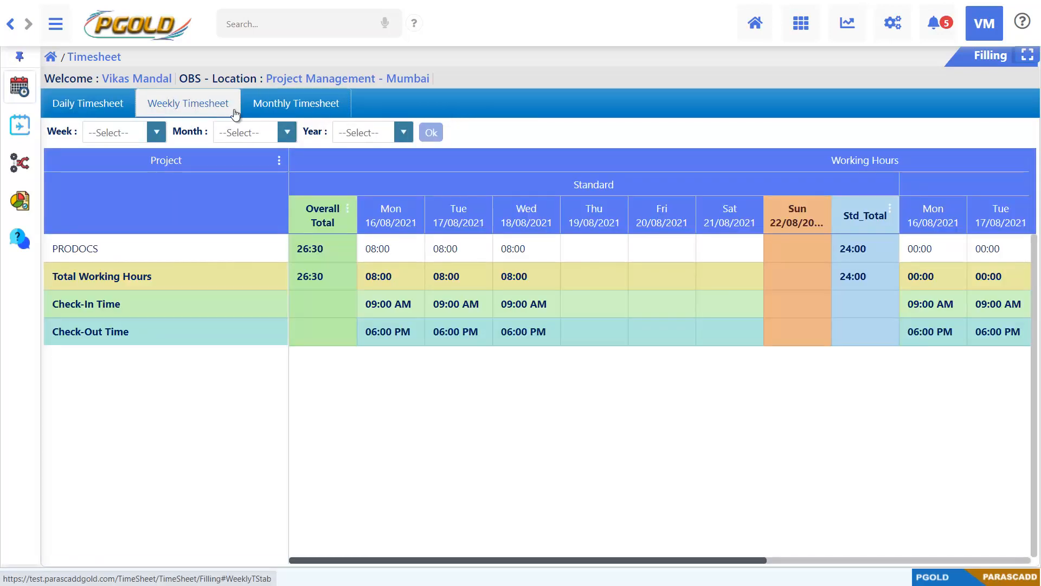
left_click(264, 114)
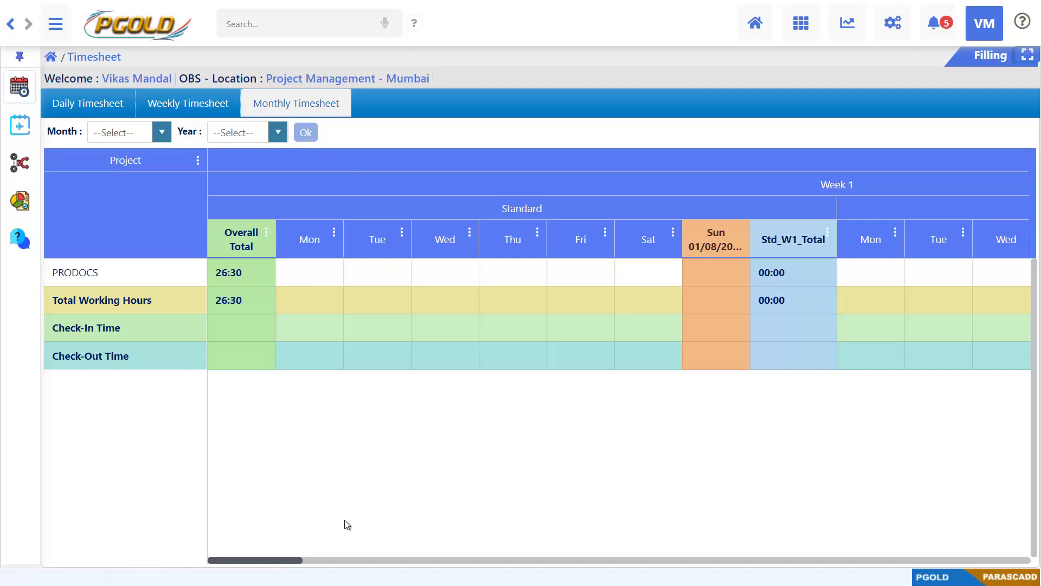
left_click_drag(291, 561, 243, 556)
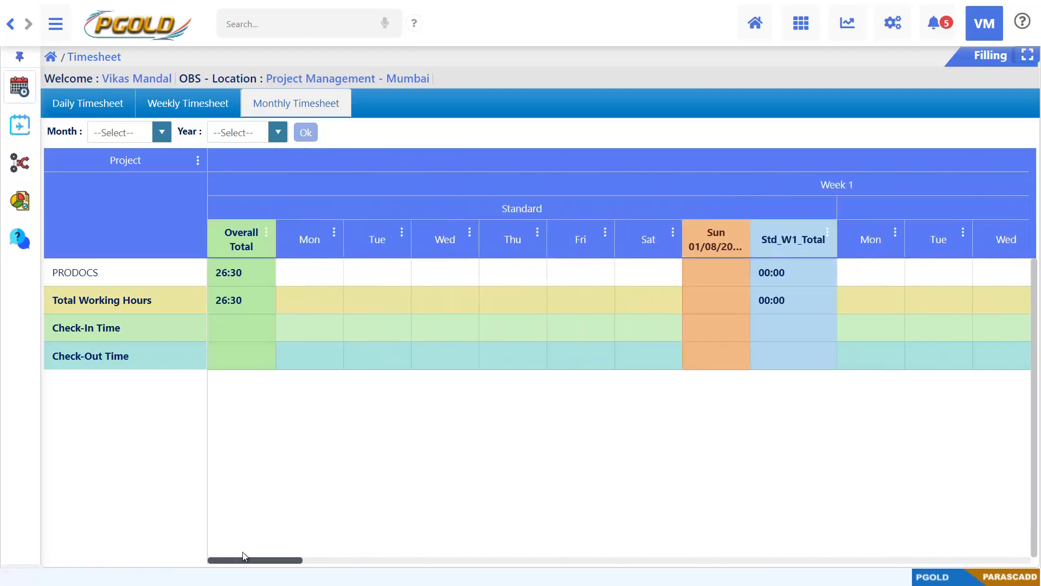
left_click(120, 108)
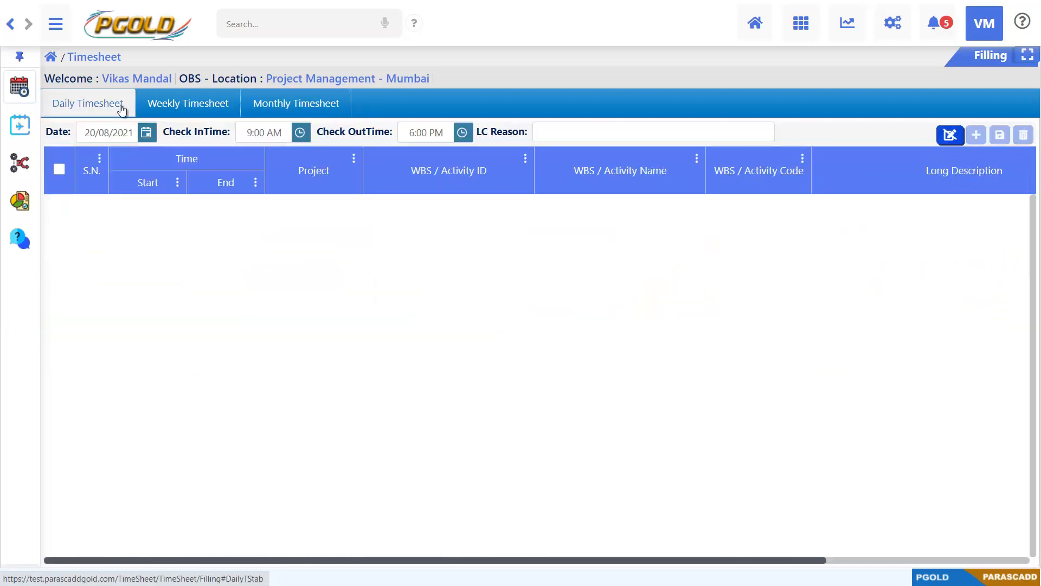
Inspect the available date, check-in time and check-out time choices of the daily timesheet without changing them.
left_click(152, 133)
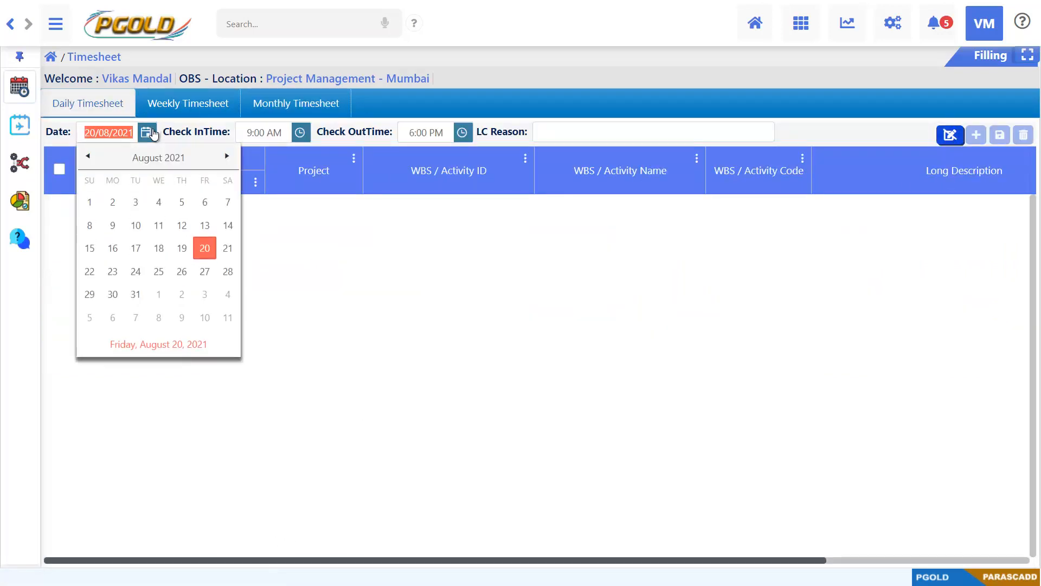
left_click(150, 133)
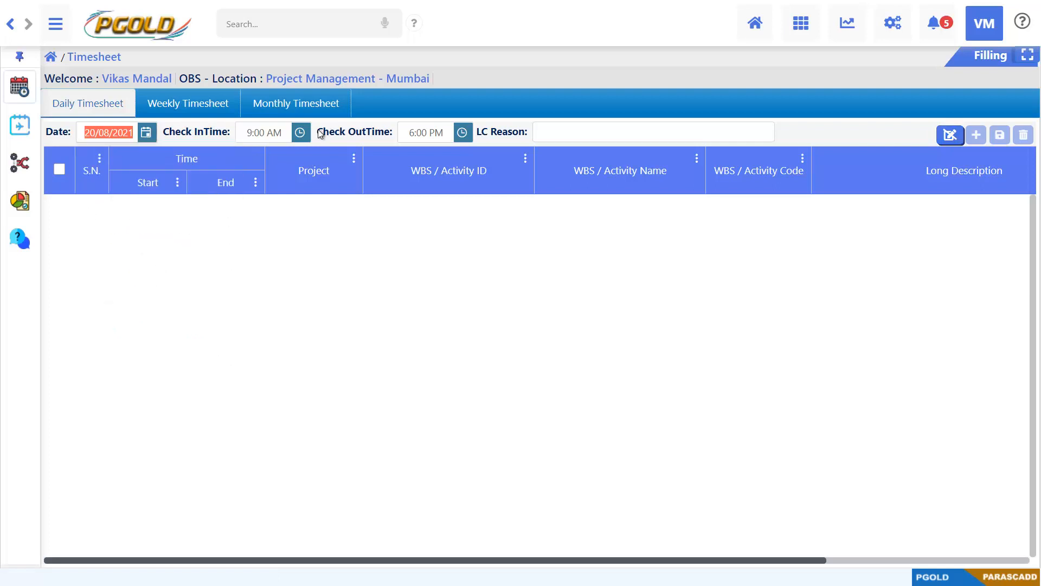
left_click(300, 133)
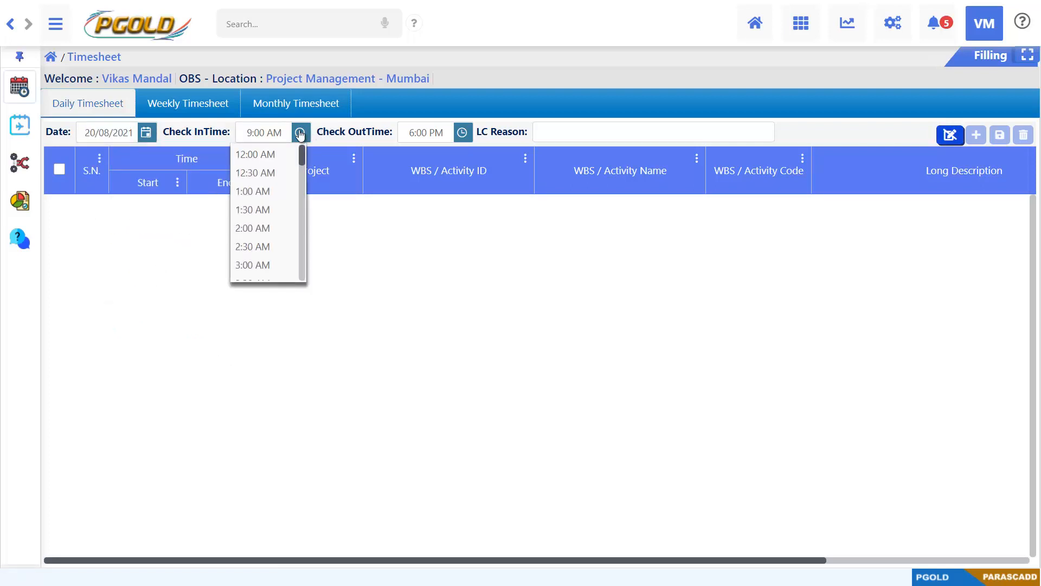
left_click(300, 133)
left_click(462, 133)
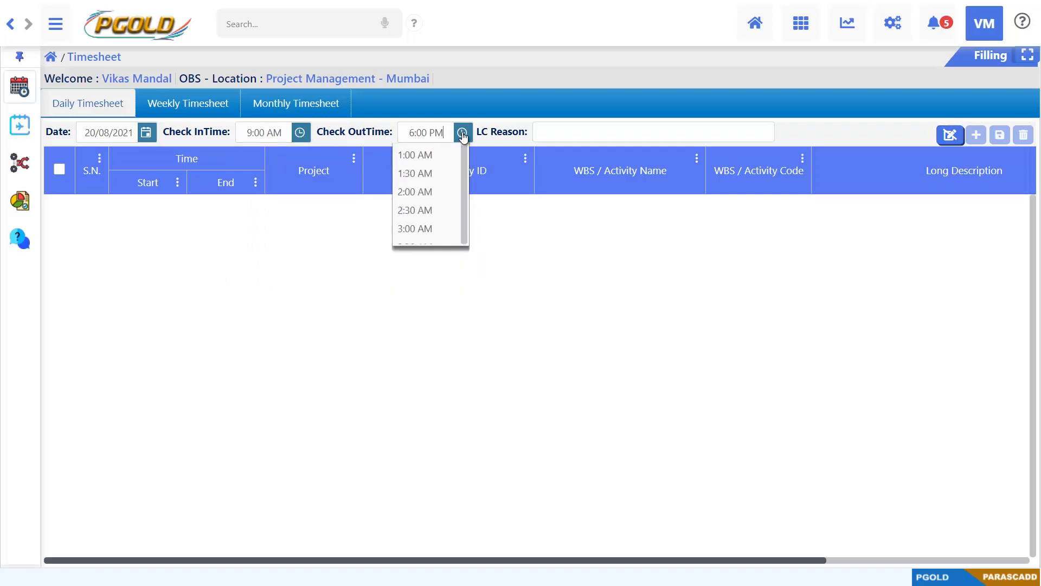
left_click(462, 133)
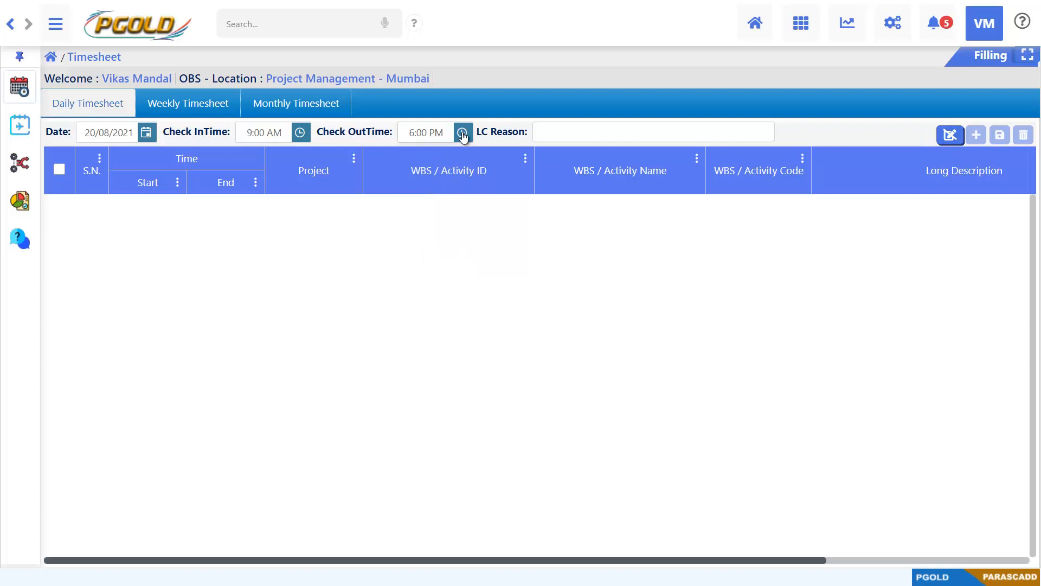
Set the daily timesheet's date to 16/08/2021 and add an entry with a start time of 09:00 AM.
left_click(147, 134)
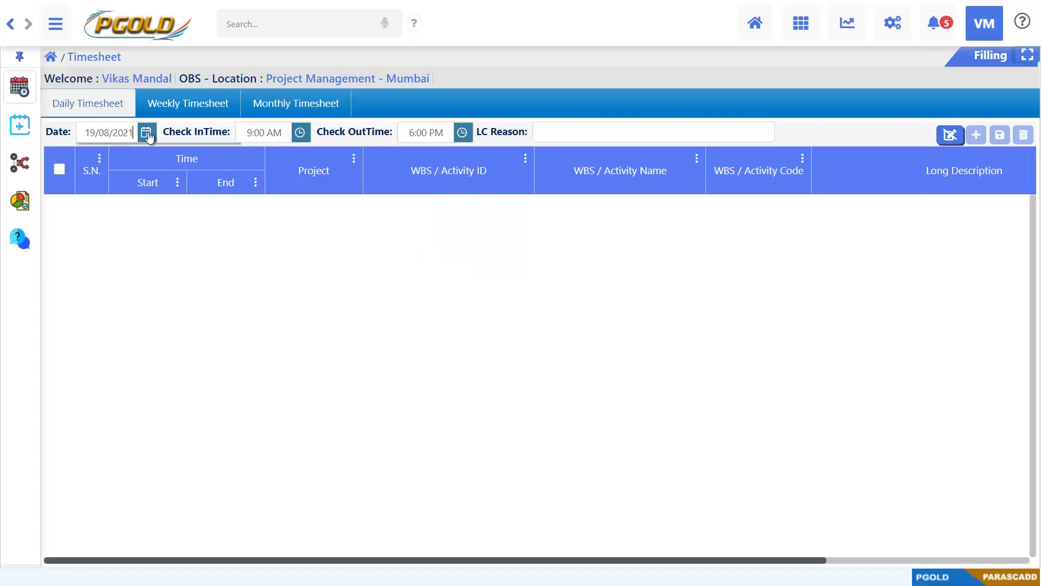
left_click(115, 247)
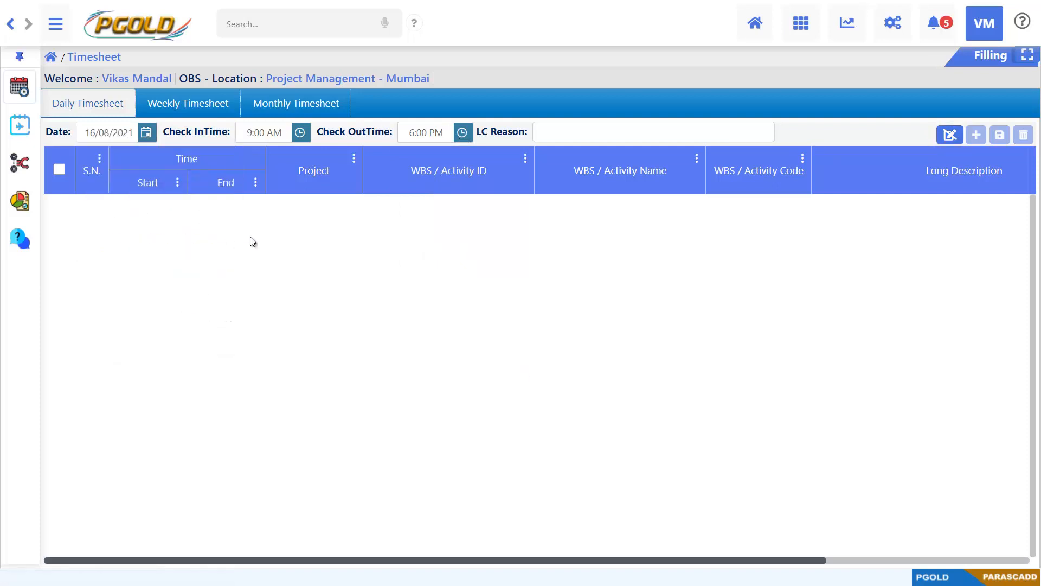
left_click(950, 135)
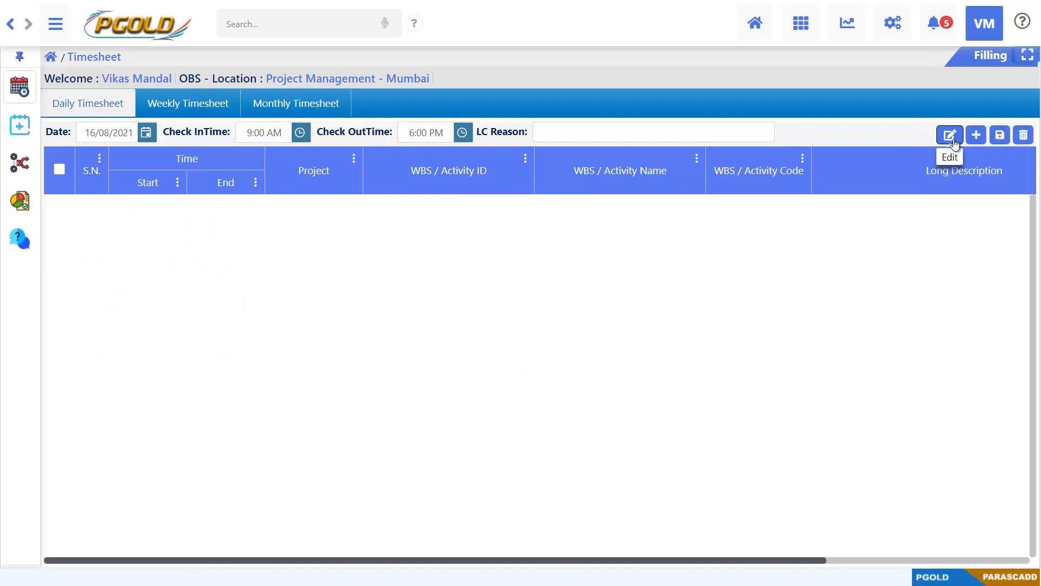
left_click(977, 137)
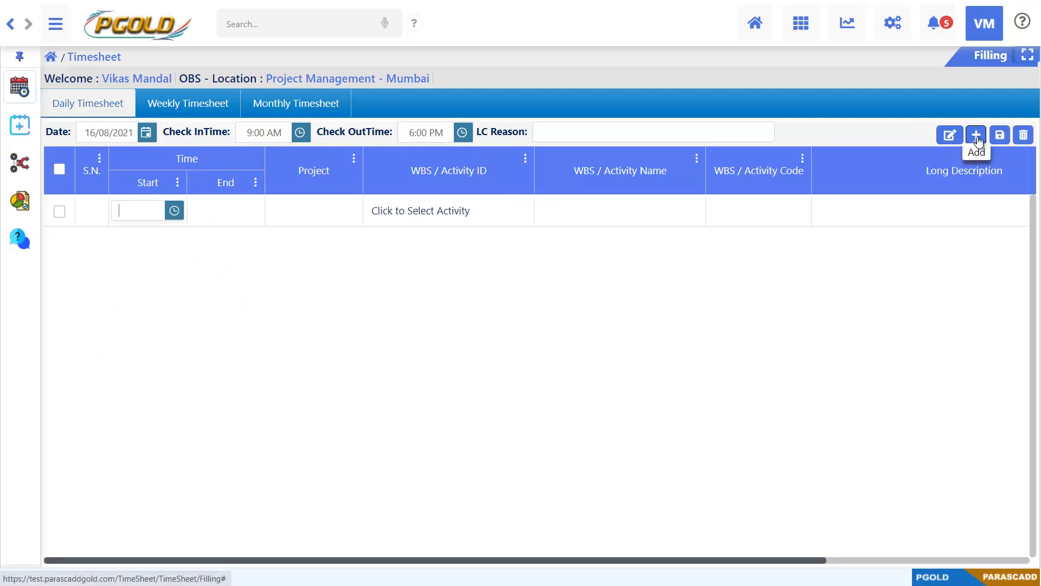
left_click(175, 210)
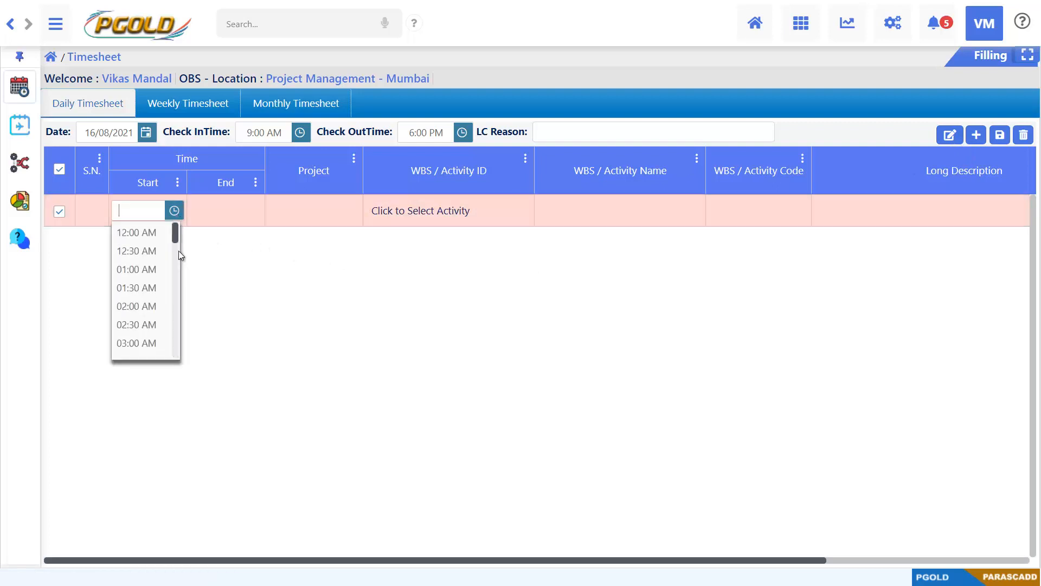
scroll(150, 302, "down", 6)
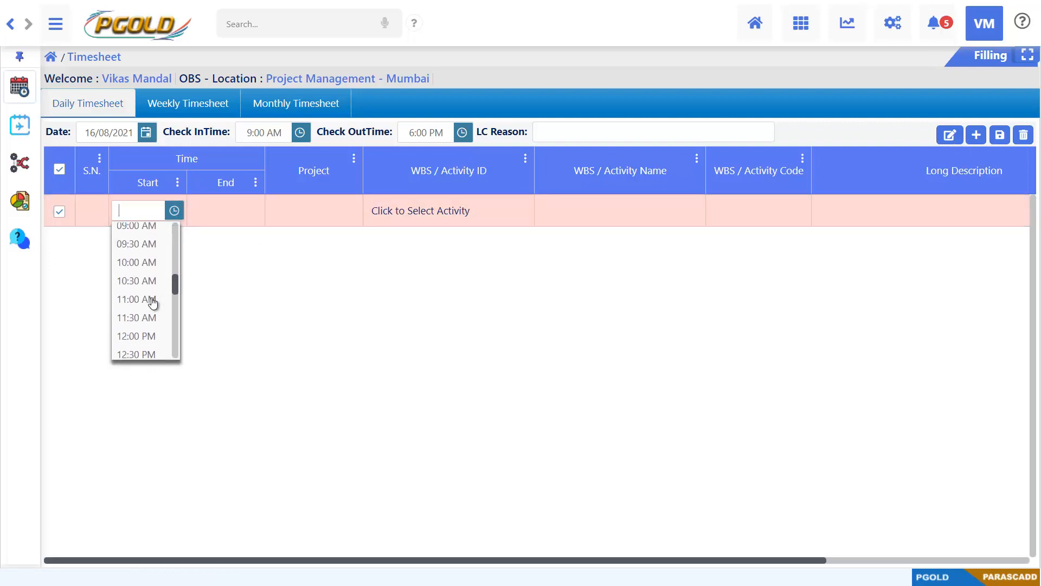
left_click(142, 227)
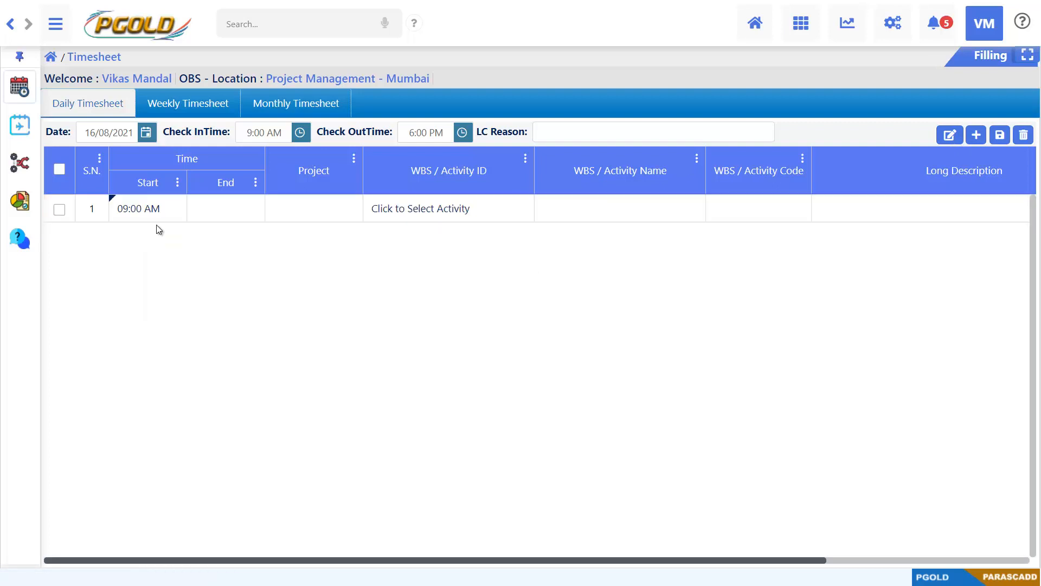
Set the end time of the new timesheet entry to 01:00 PM.
left_click(222, 209)
left_click(253, 211)
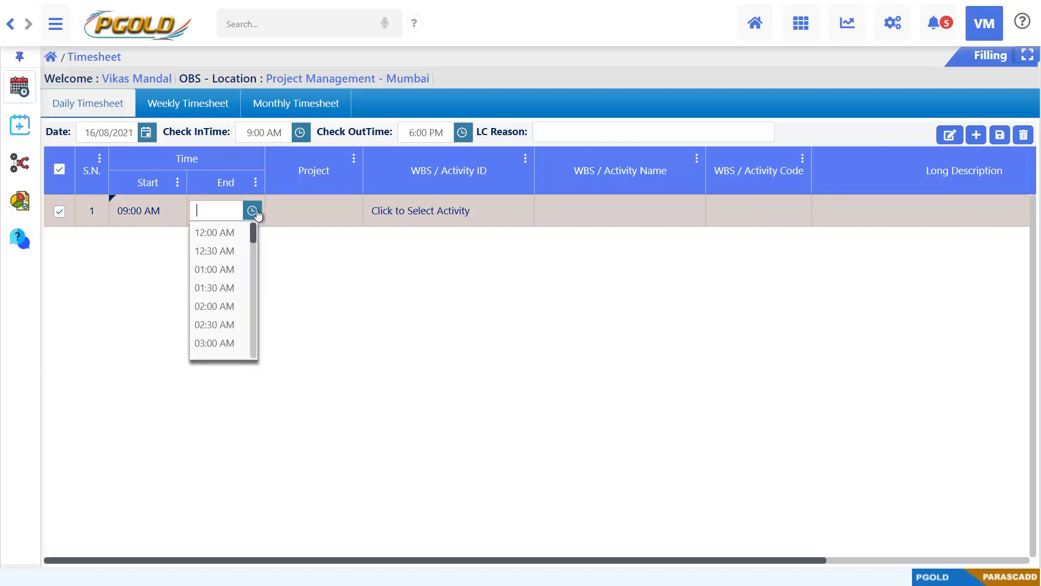
left_click_drag(253, 237, 256, 298)
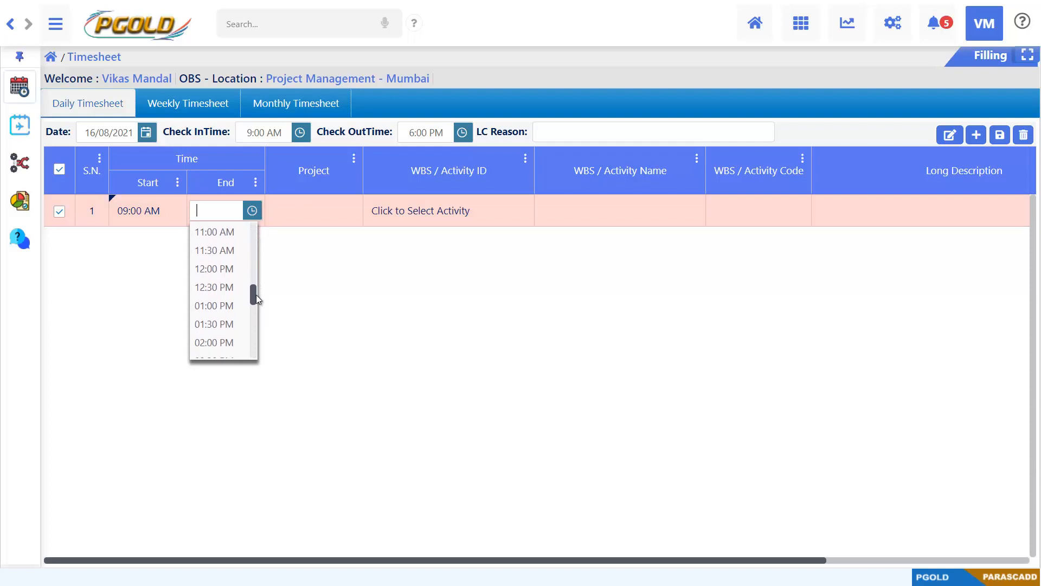
left_click(223, 308)
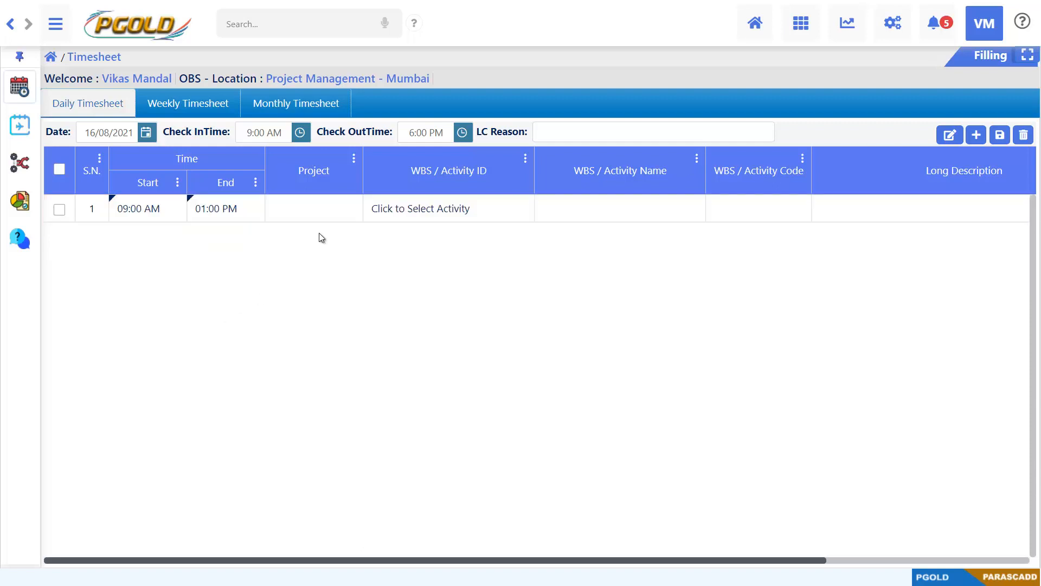
Assign the 09:00 AM entry to the PRODOCS project and choose its PROCESS activity, ID 1101.
left_click(327, 213)
left_click(349, 211)
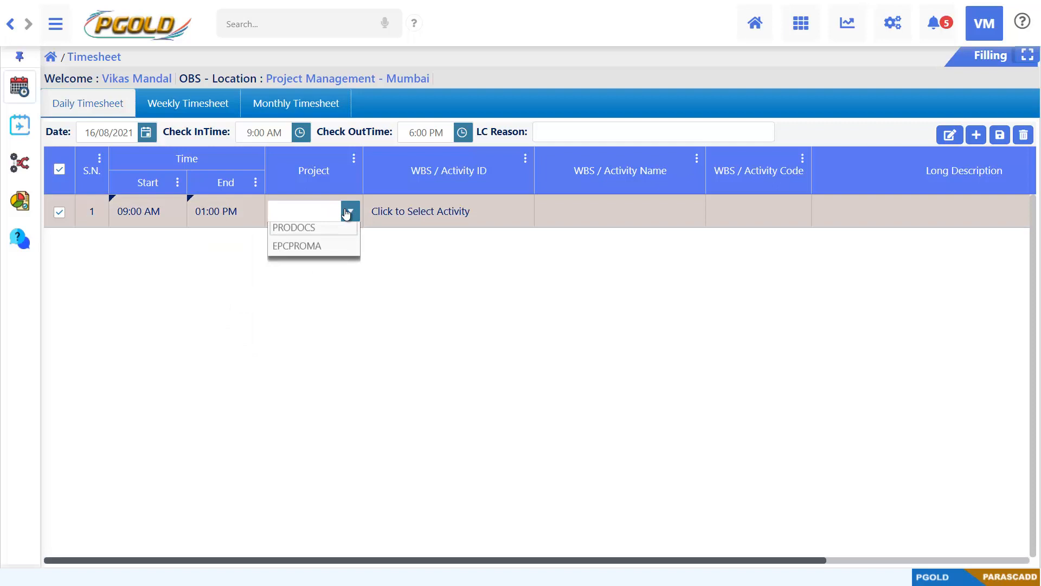
left_click(315, 234)
left_click(416, 209)
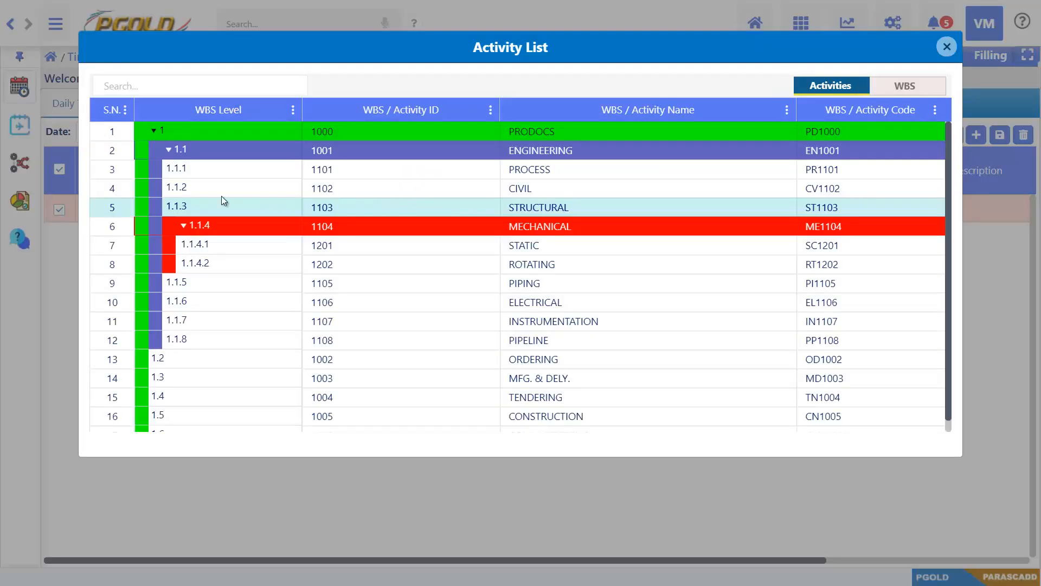
left_click(113, 171)
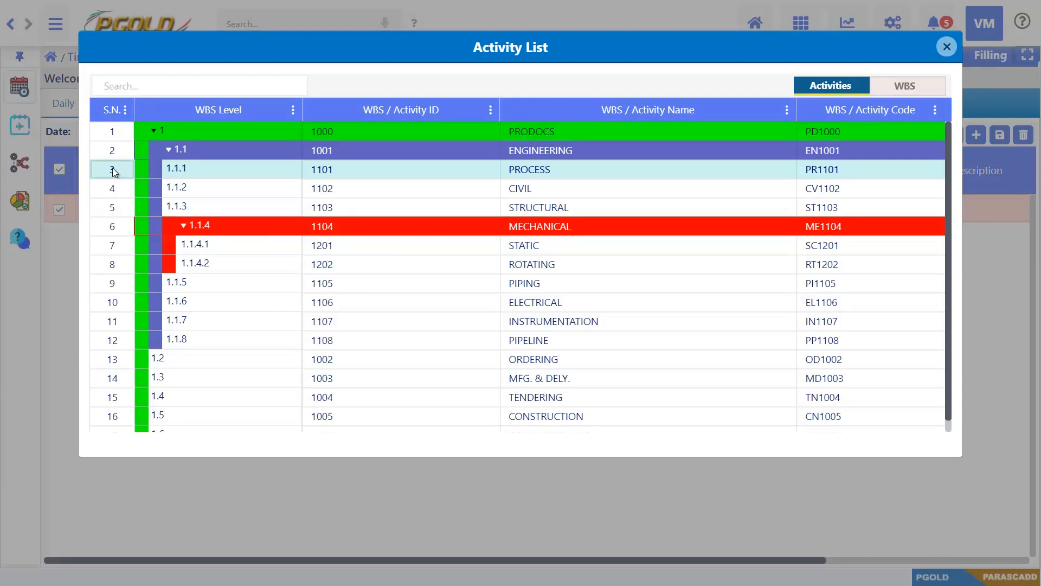
double_click(115, 172)
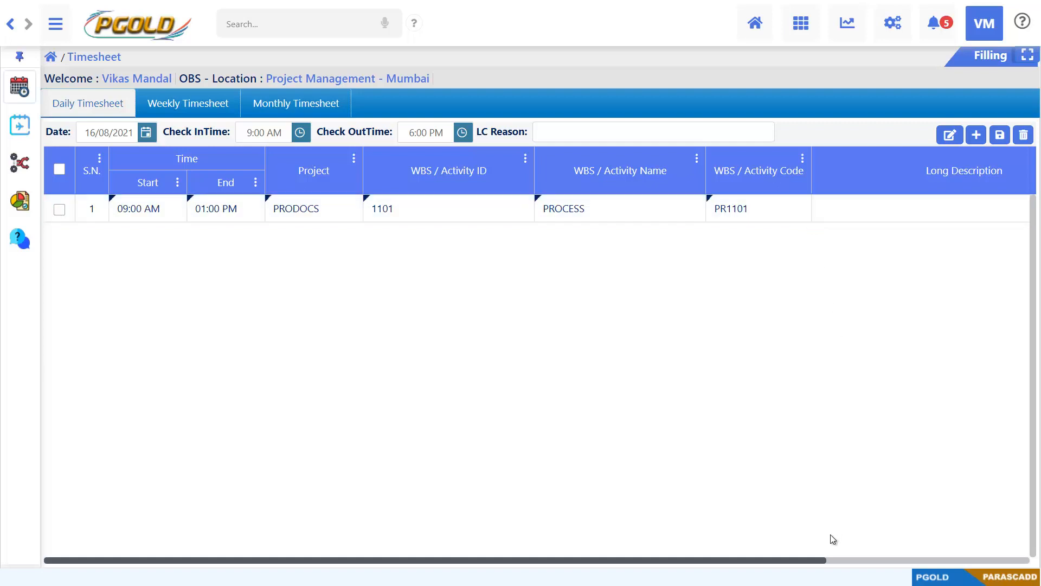
Enter "Completed the Process Engineering Document Checking" as the long description of the PROCESS entry.
left_click_drag(824, 560, 1029, 559)
double_click(758, 210)
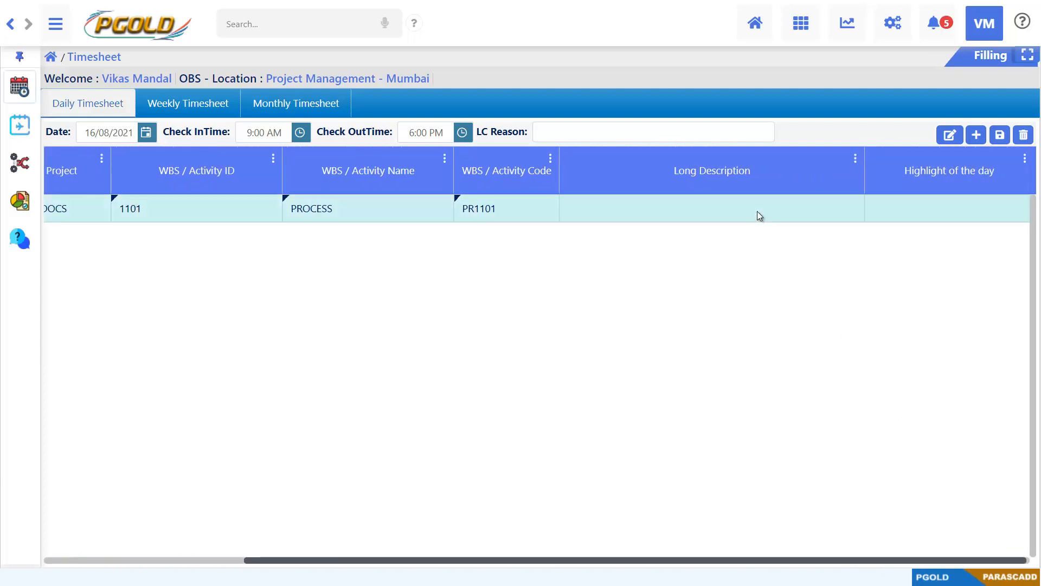
type("Complet")
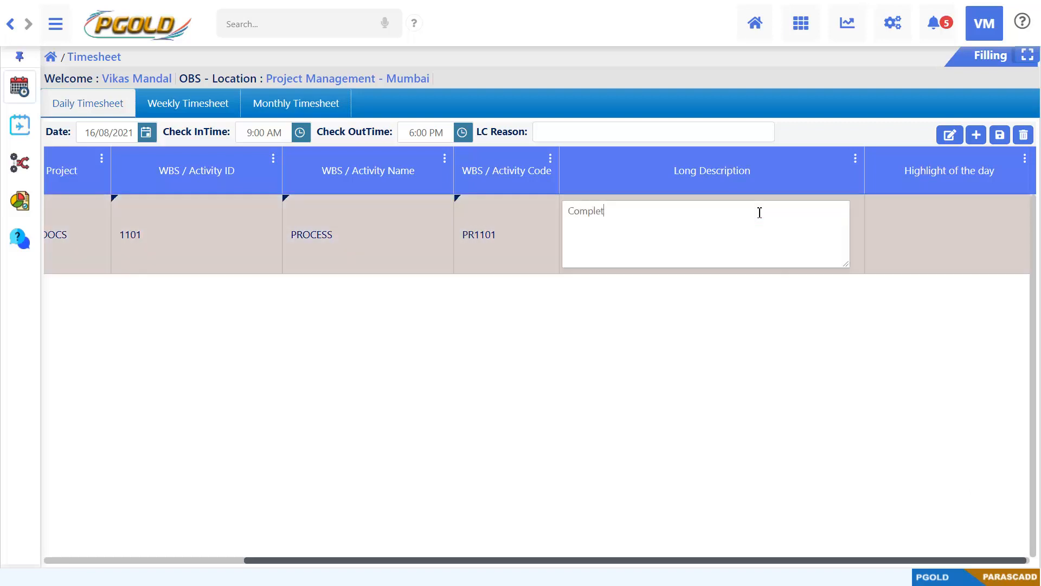
type("ed the Process Engineering")
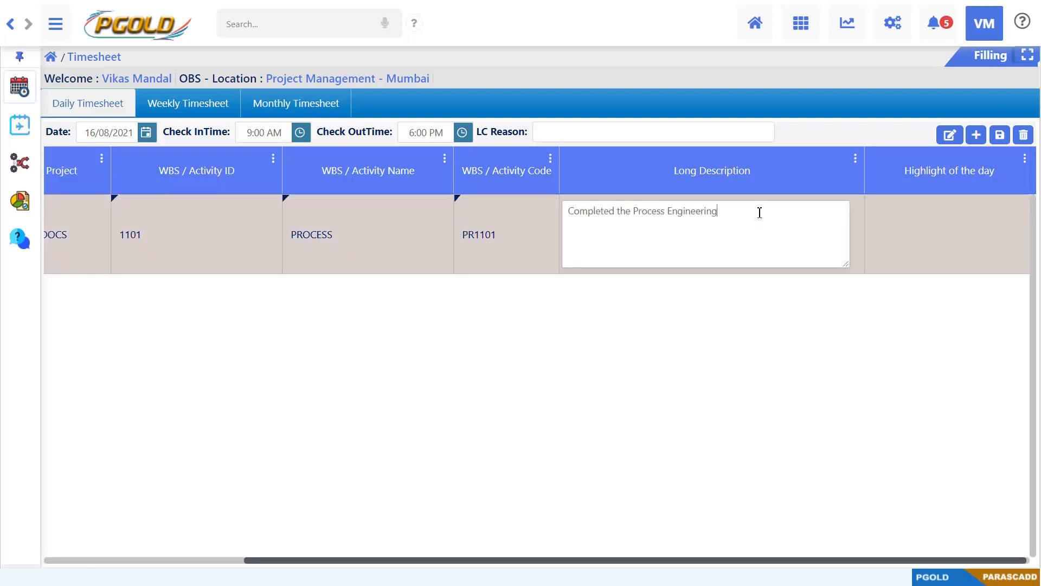
type(" Document Checking")
left_click(762, 511)
Add a second entry to the daily timesheet with start time 02:00 PM and end time 06:00 PM.
left_click_drag(747, 561, 455, 543)
left_click(978, 136)
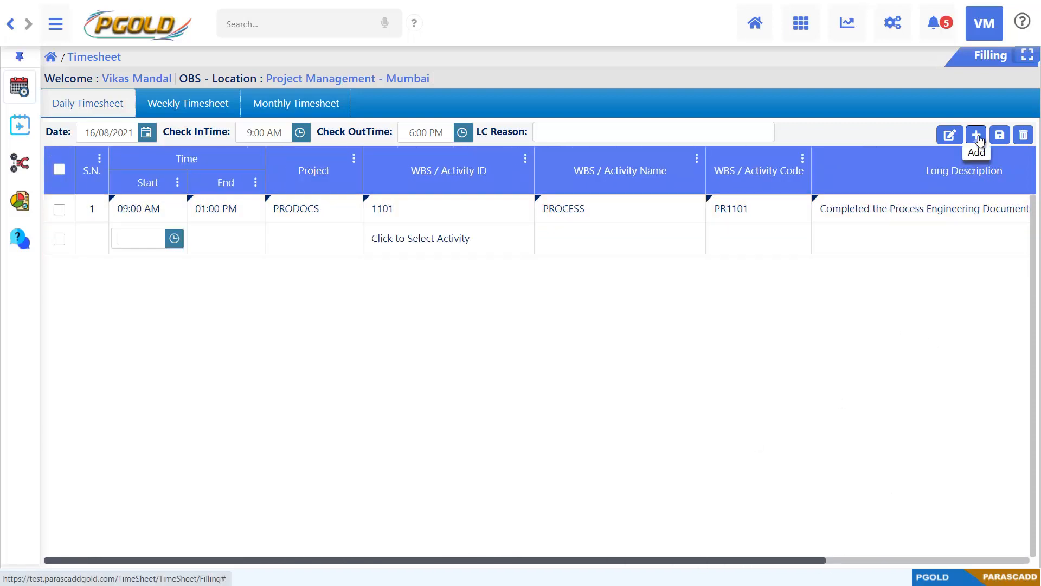
left_click(175, 242)
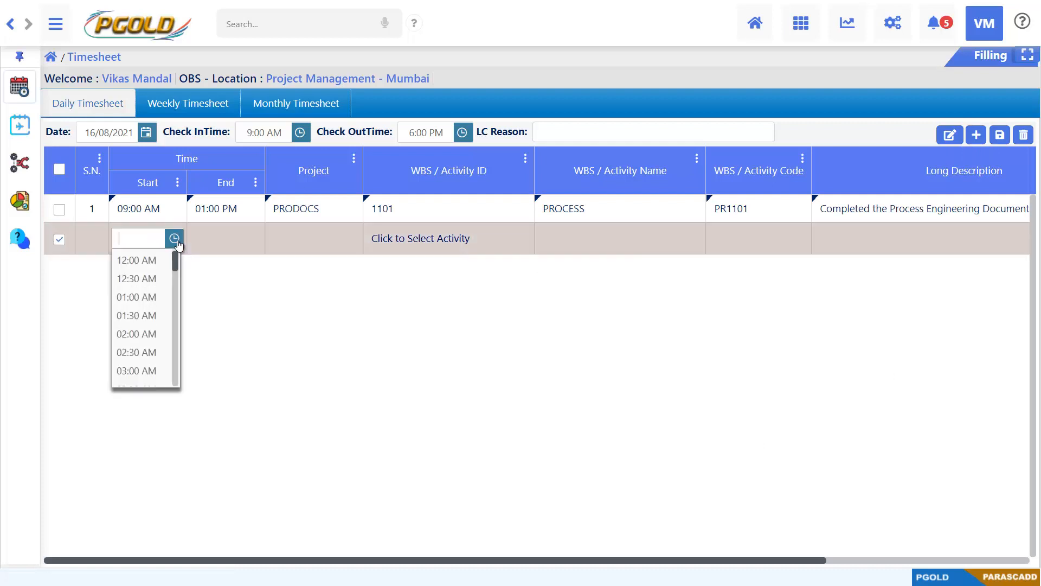
left_click_drag(174, 262, 174, 330)
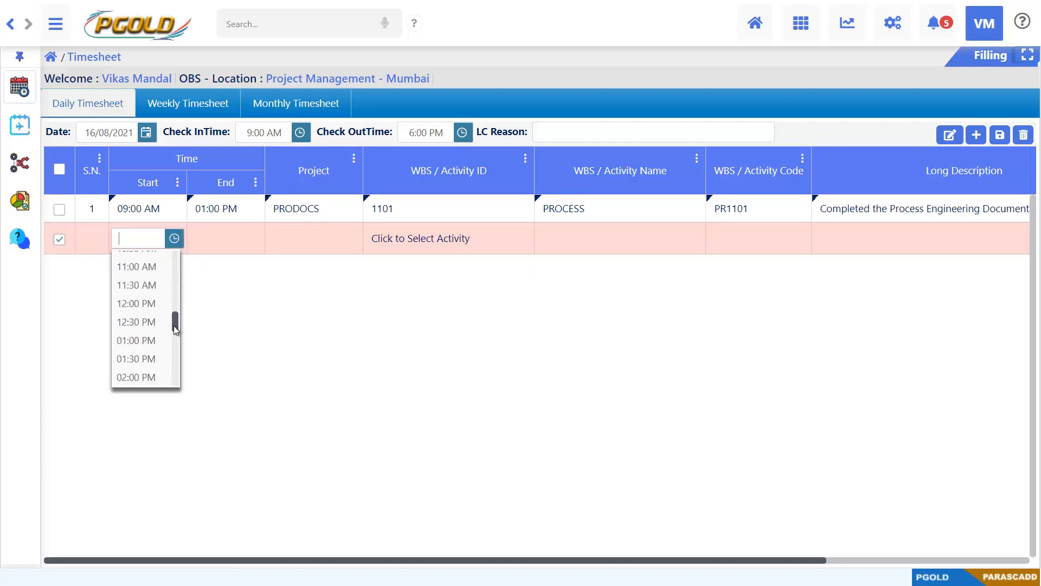
left_click(151, 377)
left_click(220, 238)
left_click(251, 238)
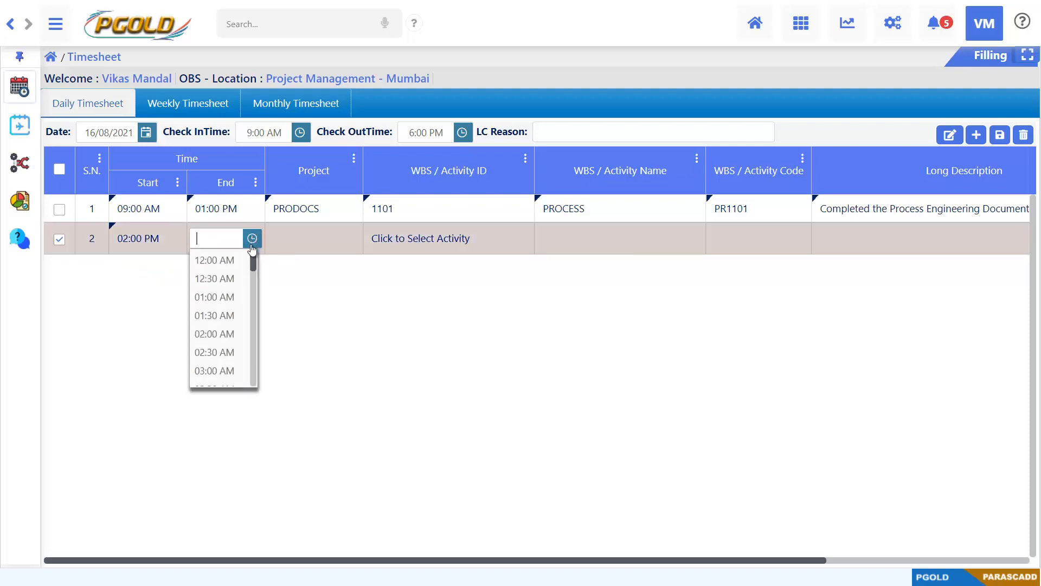
left_click_drag(253, 256, 259, 356)
left_click(223, 324)
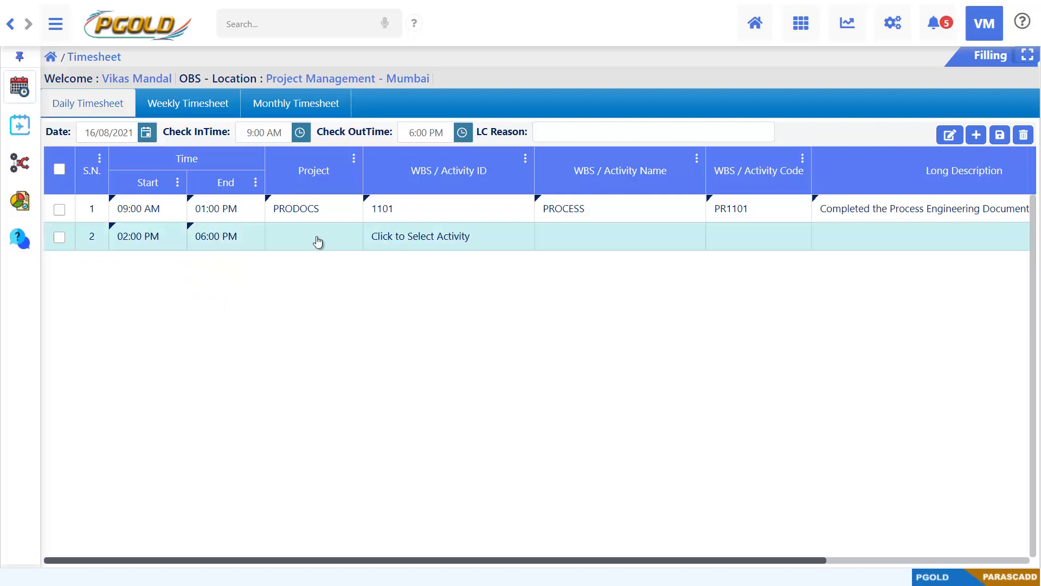
Assign the second entry to the PRODOCS project and choose its CIVIL activity, ID 1102.
left_click(318, 241)
left_click(350, 239)
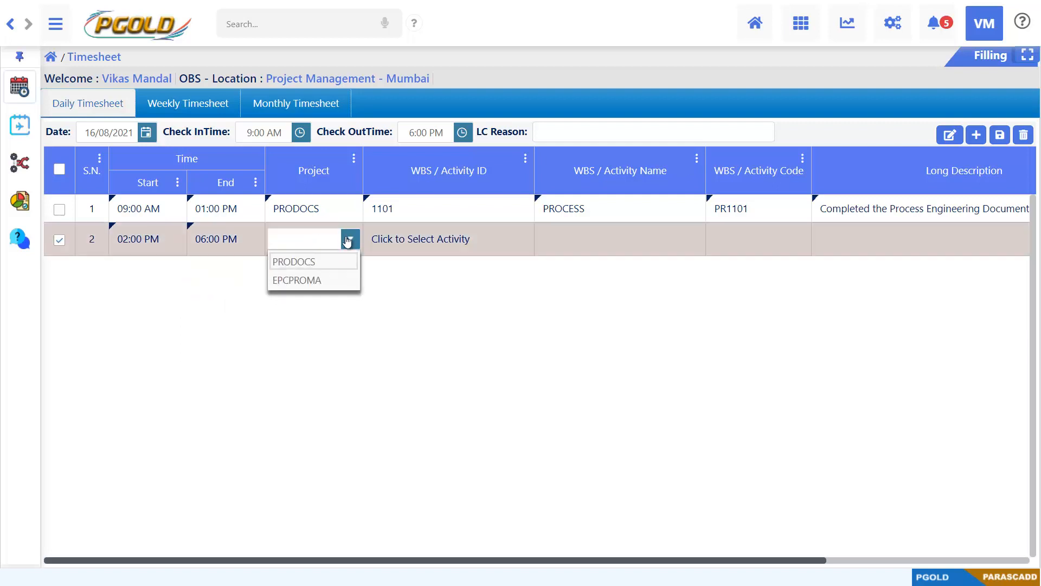
left_click(320, 265)
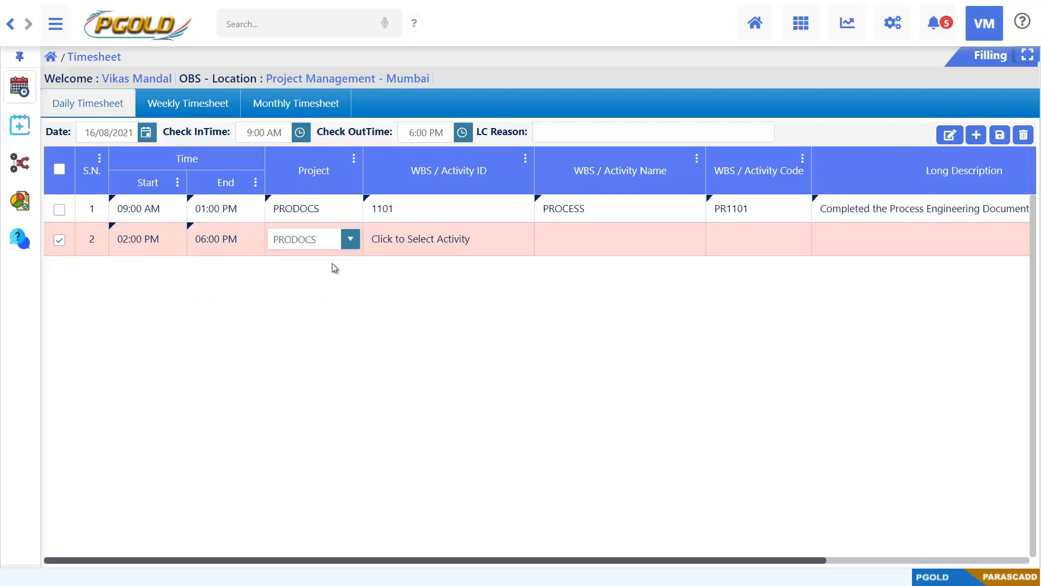
left_click(445, 238)
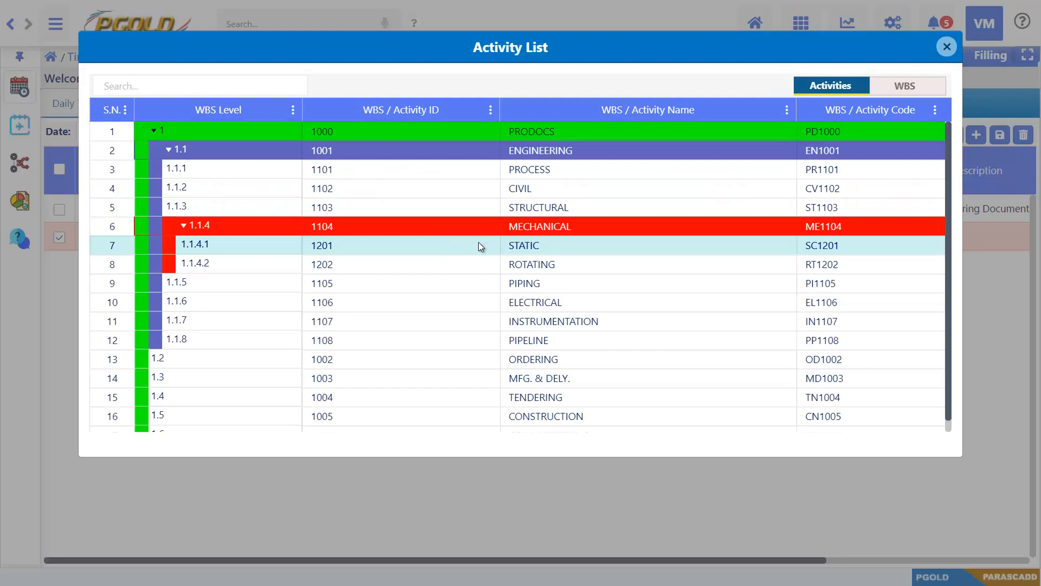
double_click(111, 190)
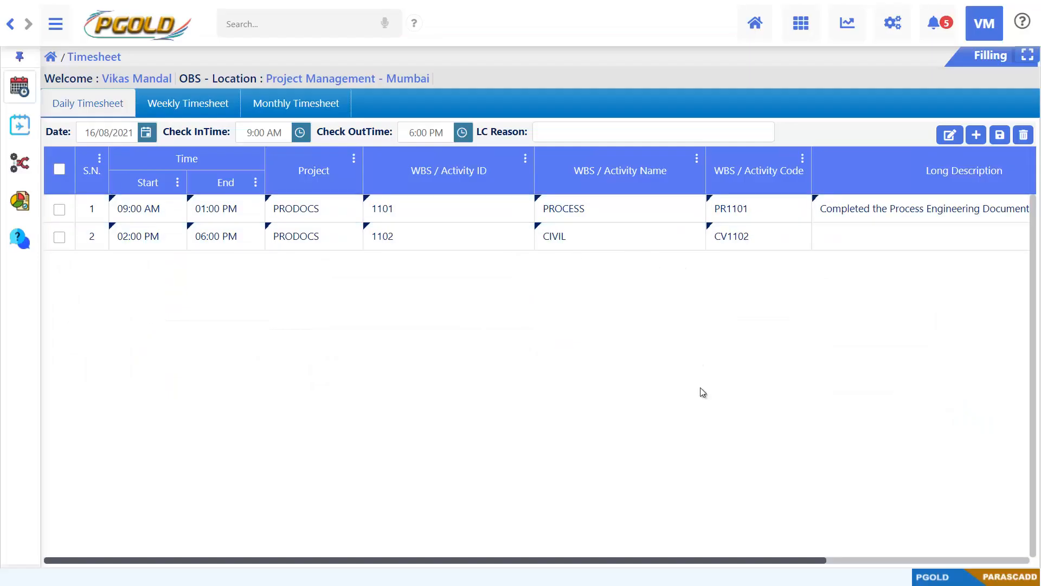
Enter "Completed the Civil Engineering Document Checking" as the CIVIL entry's long description and save the timesheet.
left_click_drag(672, 560, 875, 538)
left_click(658, 236)
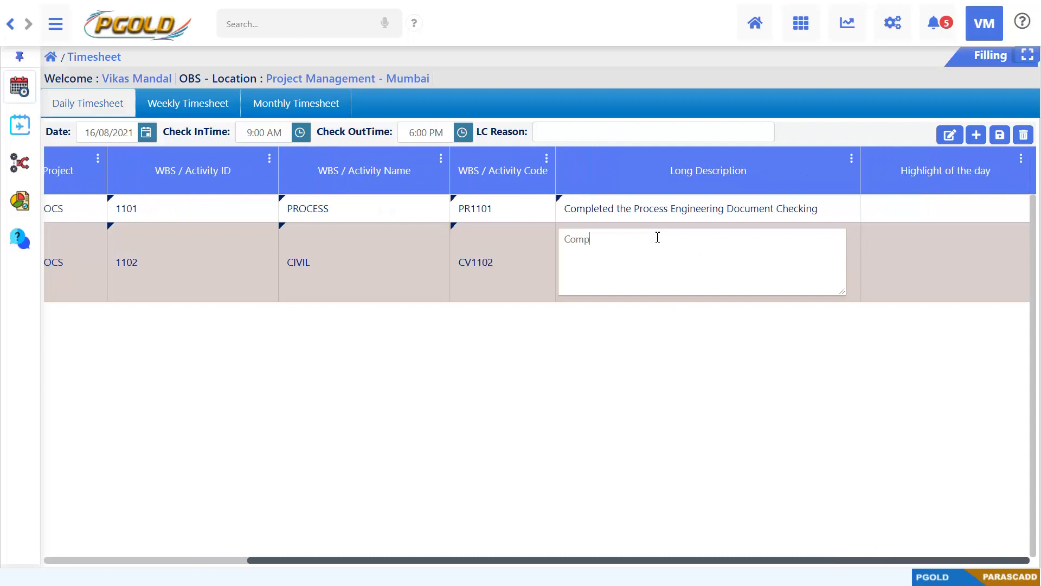
type("Completed the")
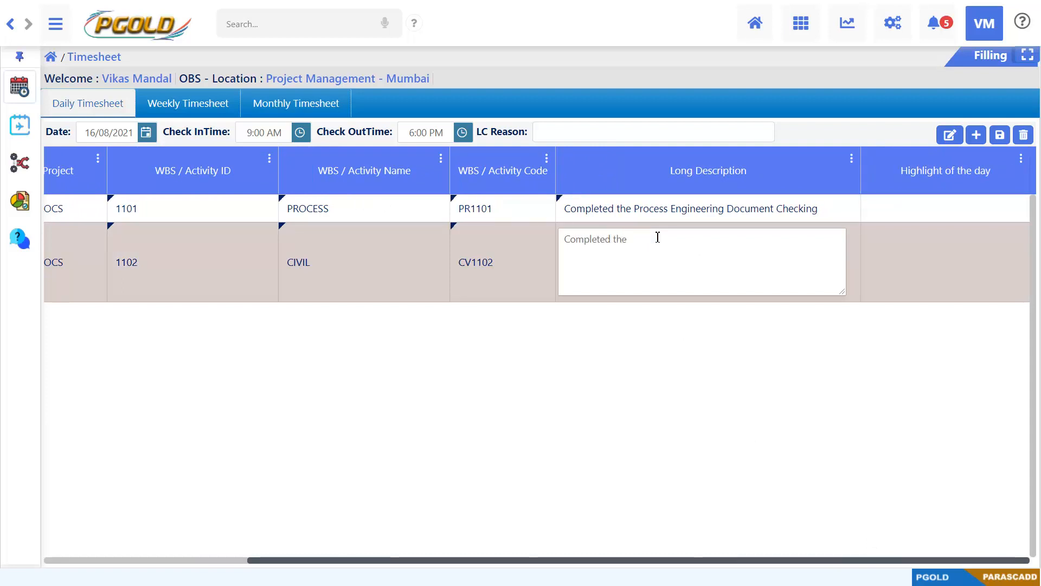
type(" Civil ")
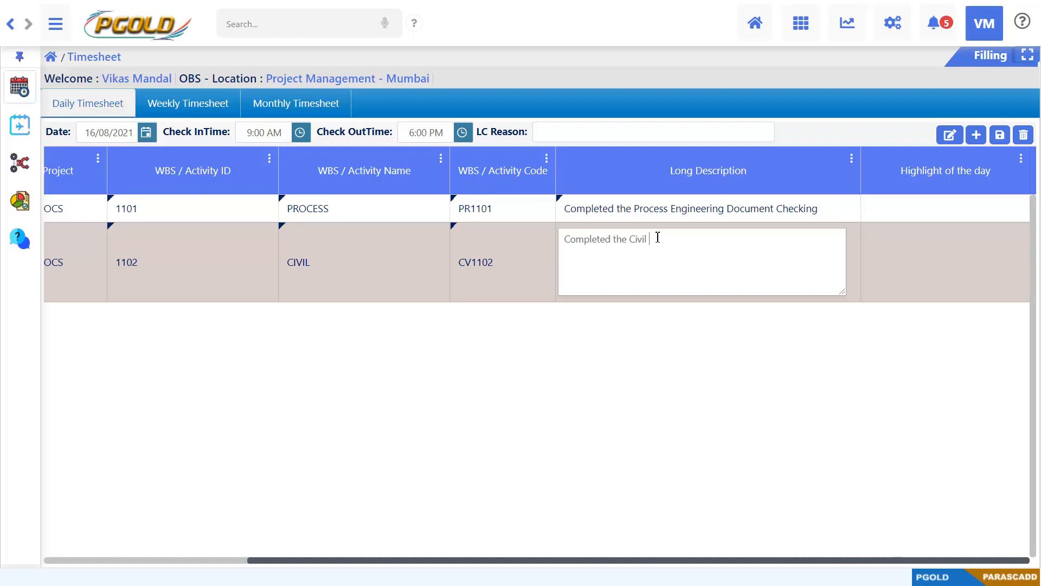
type("Engine")
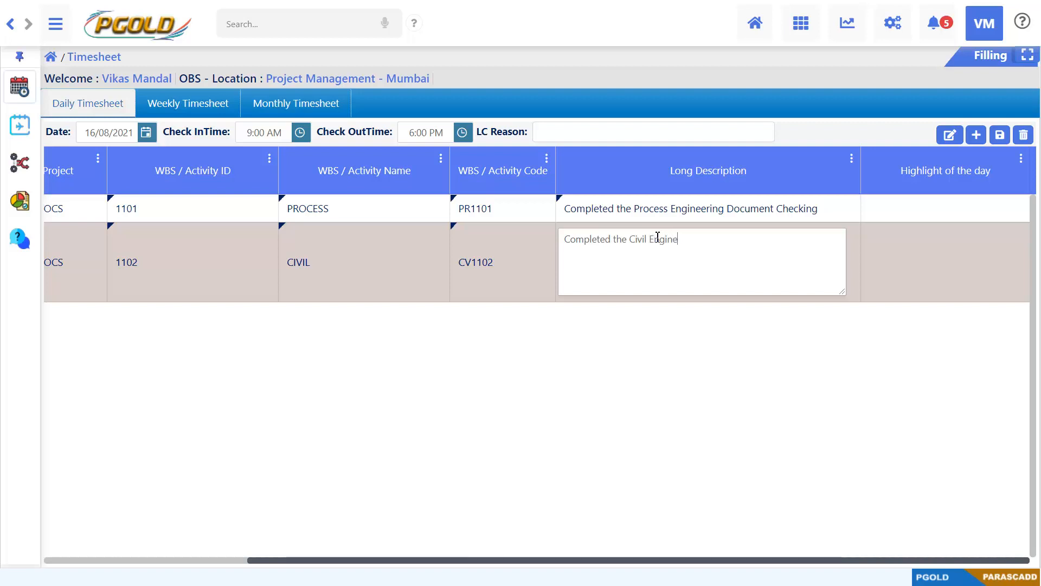
type("ering Document Che")
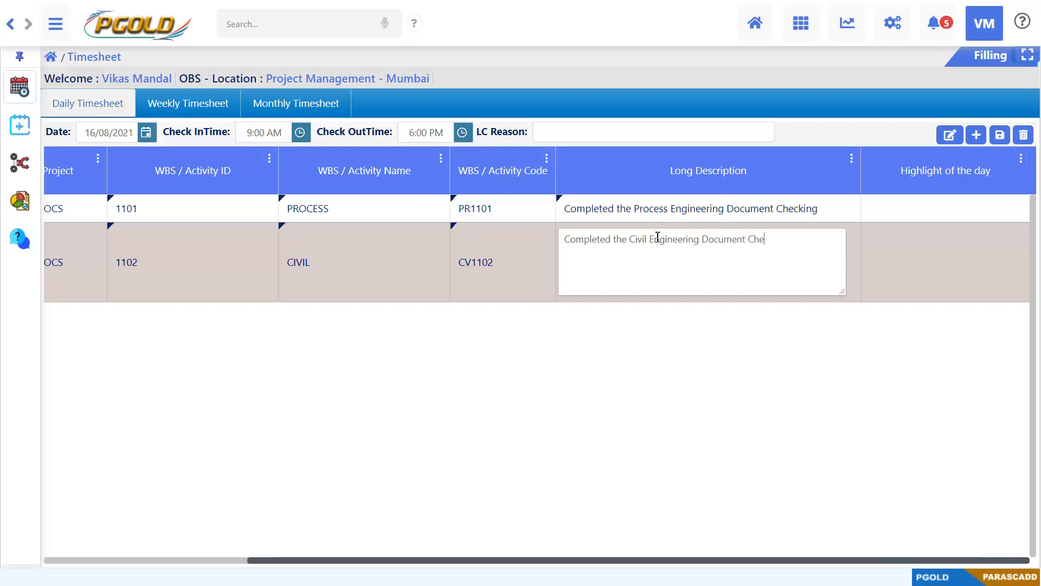
type("cking")
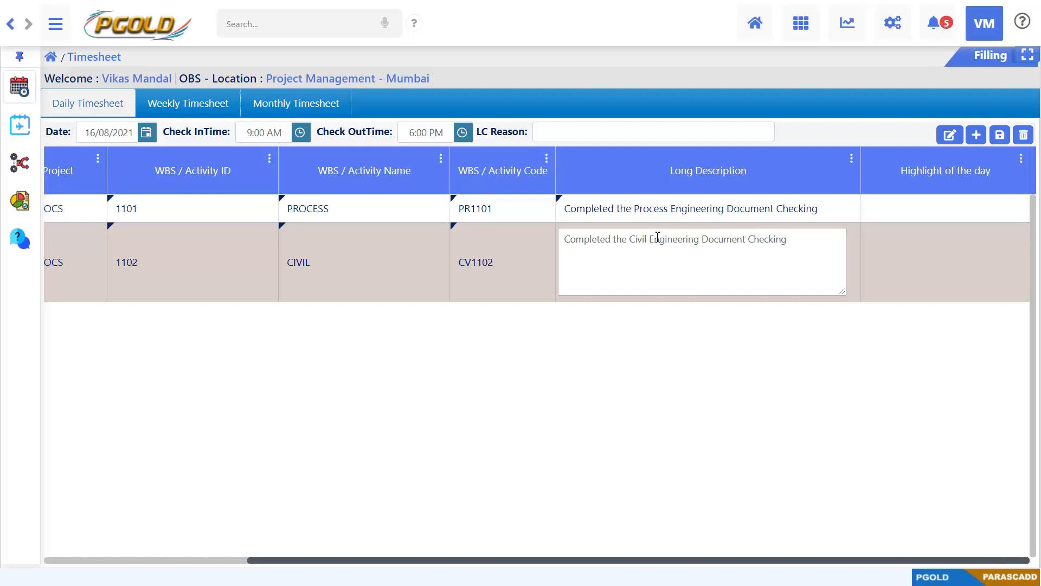
key("Tab")
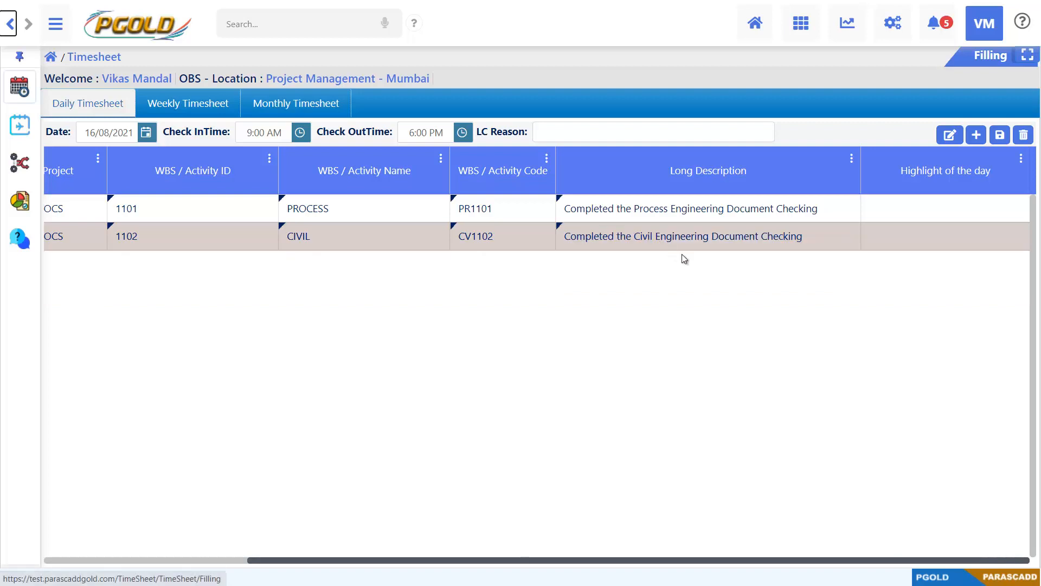
left_click(995, 136)
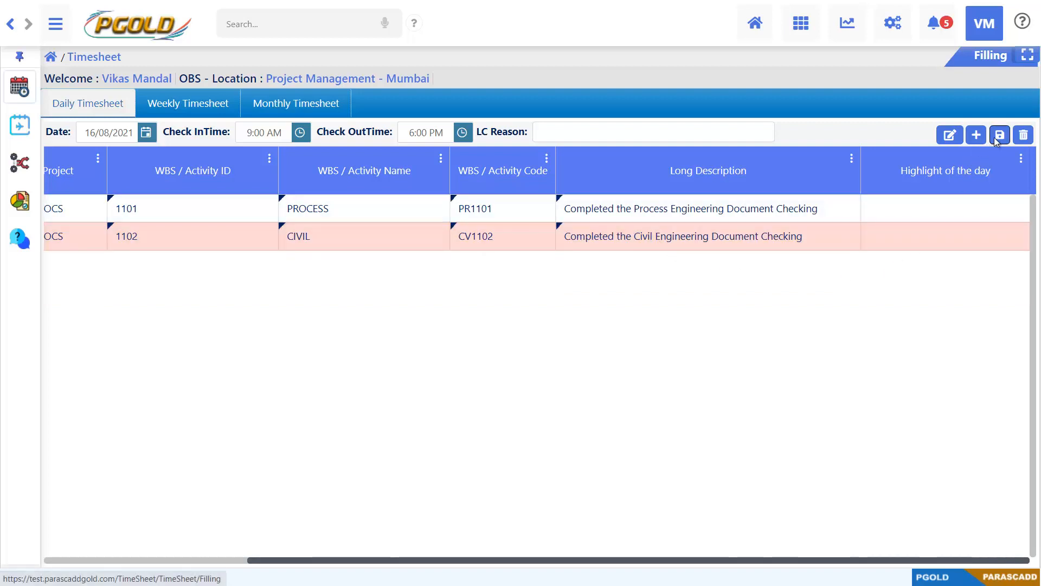
left_click(674, 31)
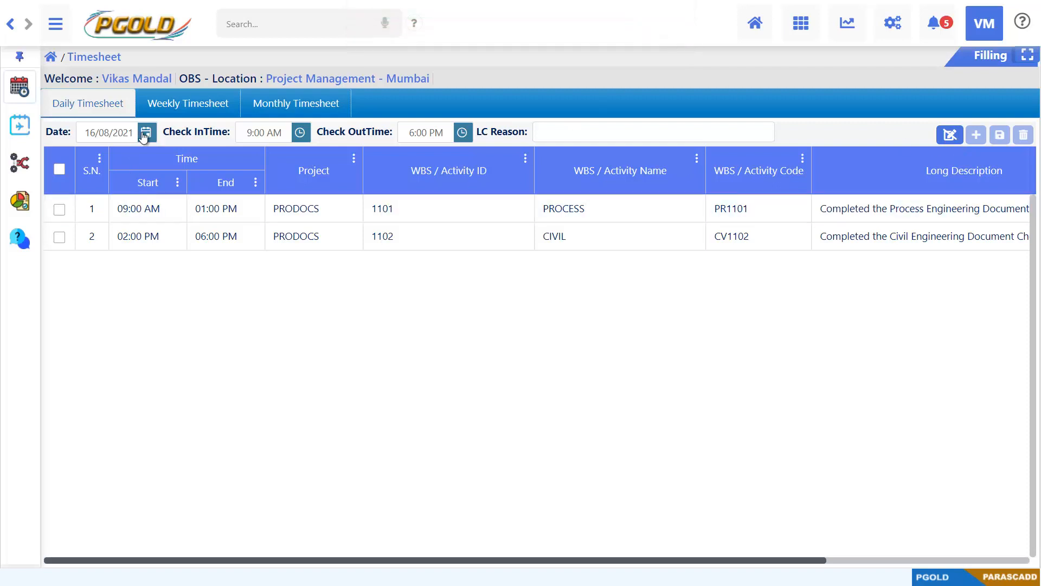
Switch the daily timesheet to 17/08/2021 and add an entry from 09:00 AM to 01:00 PM.
left_click(144, 133)
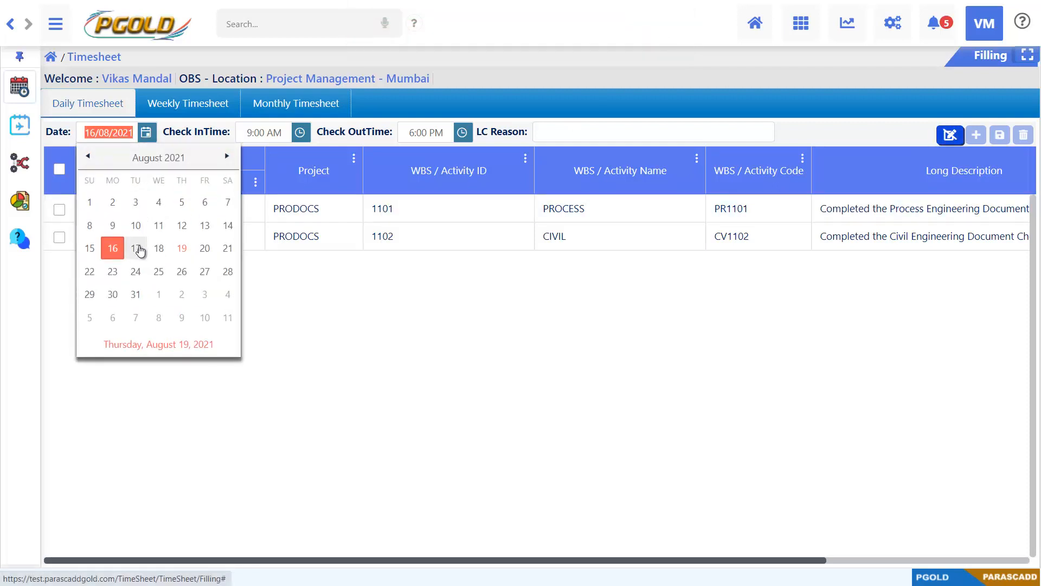
left_click(135, 248)
left_click(950, 135)
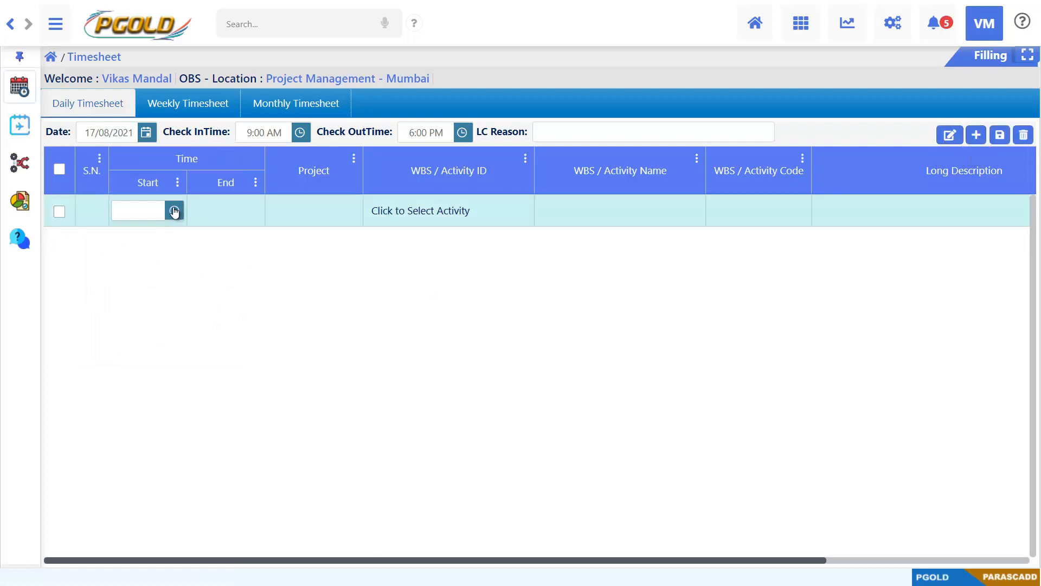
left_click(173, 211)
left_click_drag(173, 240, 174, 268)
left_click(139, 343)
left_click(252, 210)
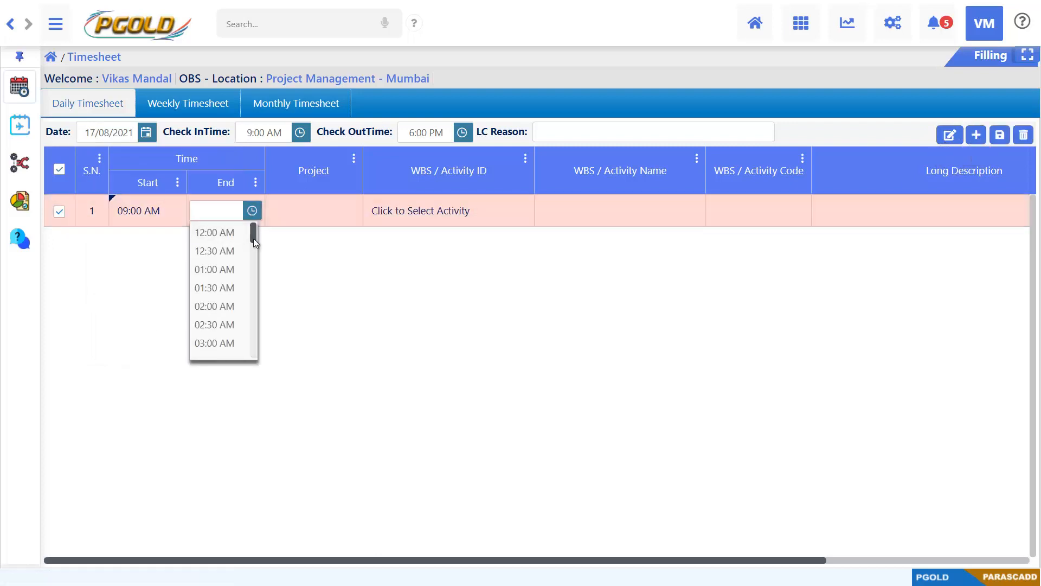
left_click_drag(253, 238, 250, 300)
left_click(215, 323)
Assign the 17/08/2021 entry to the PRODOCS project with the PROCESS activity, ID 1101.
left_click(360, 213)
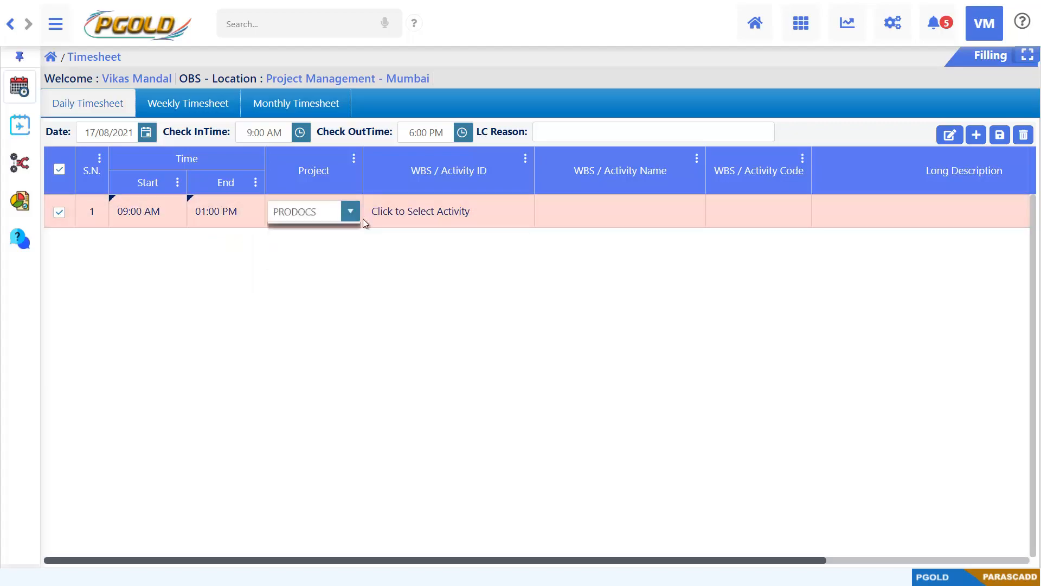
left_click(392, 214)
double_click(328, 169)
Describe the PROCESS entry as "Completed the Process Engineering Documentation Checking" and save the timesheet.
left_click_drag(808, 561, 924, 562)
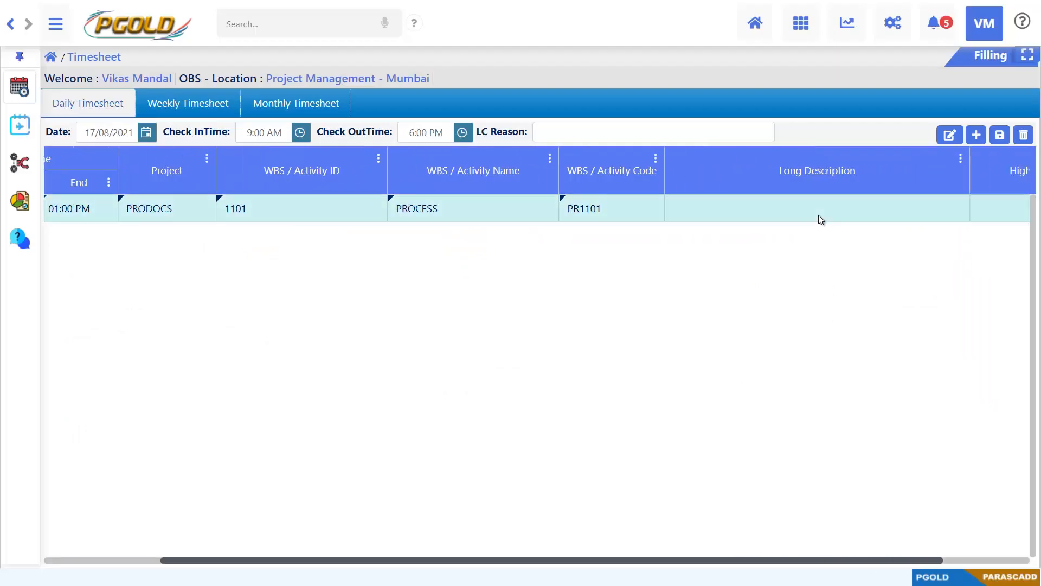
left_click(819, 215)
type("Completed the Process Engineering Documentation Checking")
left_click(807, 314)
left_click(1001, 136)
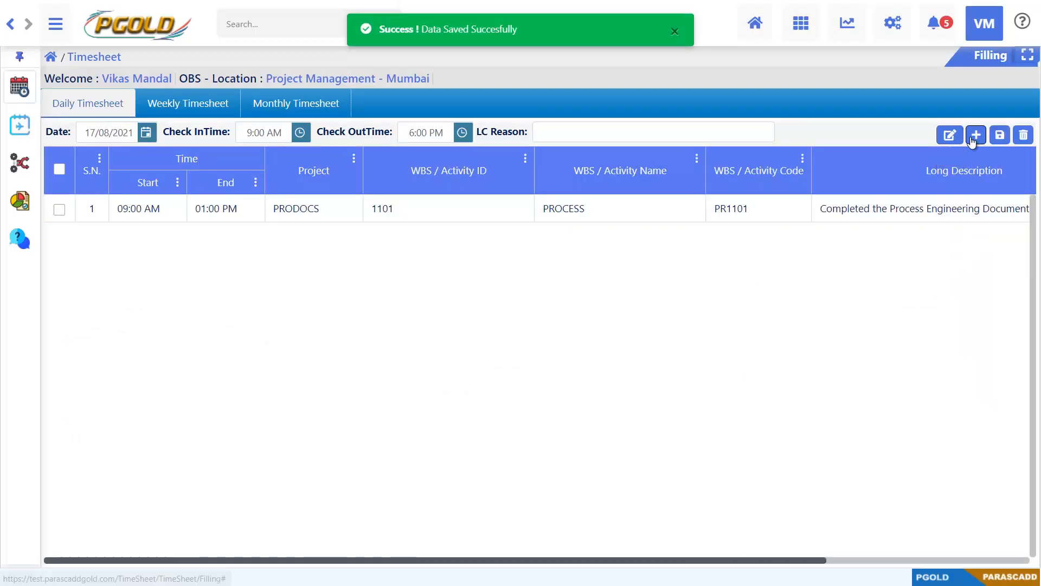
Add a second entry for 17/08/2021 with start time 02:00 PM and end time 06:00 PM.
left_click(976, 135)
left_click(173, 238)
left_click_drag(174, 255, 175, 331)
left_click(135, 293)
left_click(251, 239)
left_click_drag(252, 264, 251, 355)
left_click(215, 314)
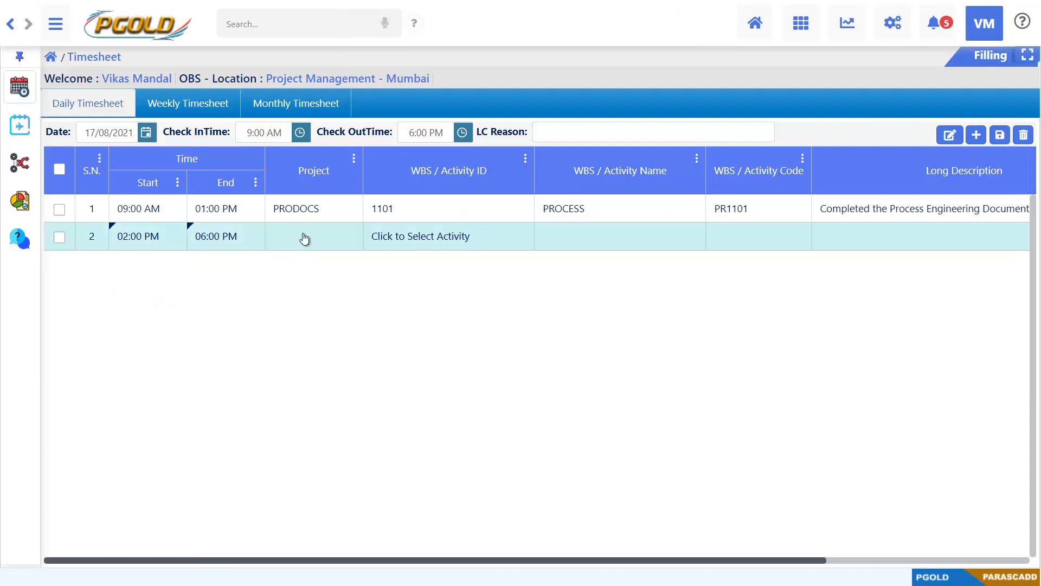
Assign the 02:00 PM entry to the PRODOCS project and choose its STATIC activity, ID 1201.
left_click(304, 238)
left_click(349, 237)
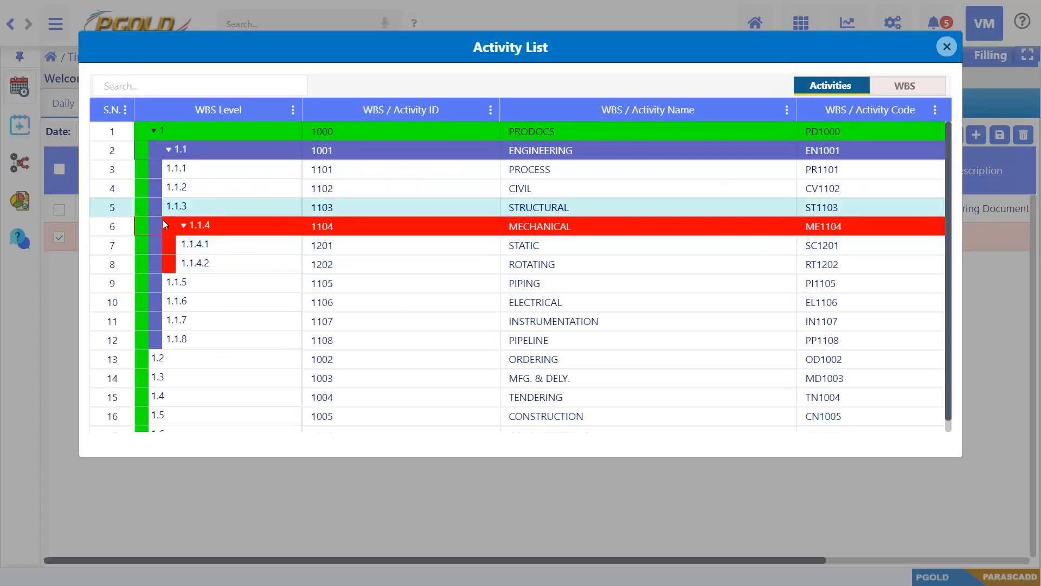
double_click(128, 248)
Describe the STATIC entry as "Completed the Mechanical Static Engineering Documentation Checking" and save the timesheet.
left_click(864, 240)
type("Completed the Process Engineering Documentation Checking")
left_click_drag(870, 240, 837, 239)
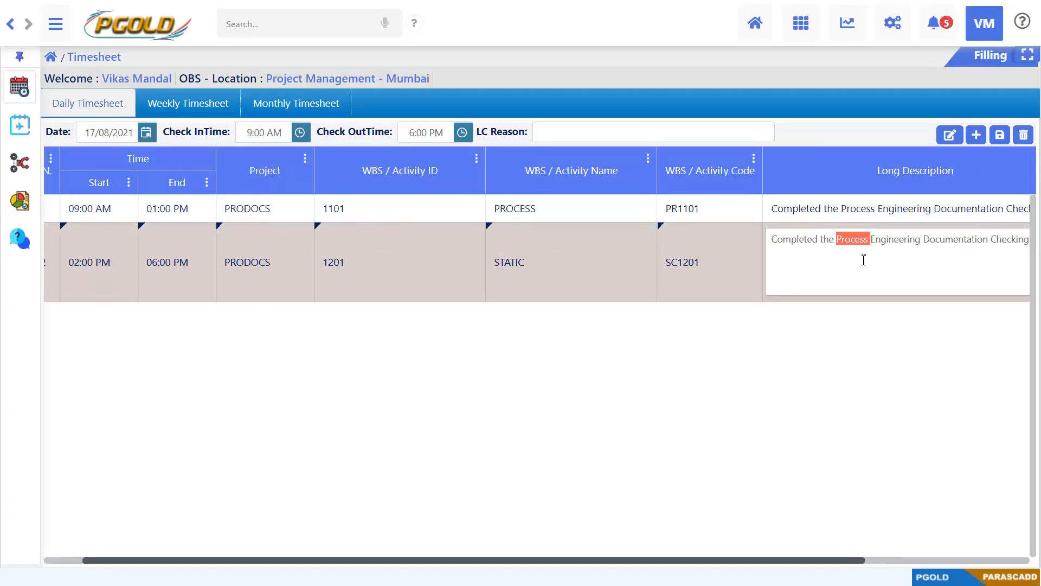
type("Mechanical")
key("BackSpace")
key("BackSpace")
key("BackSpace")
key("BackSpace")
key("BackSpace")
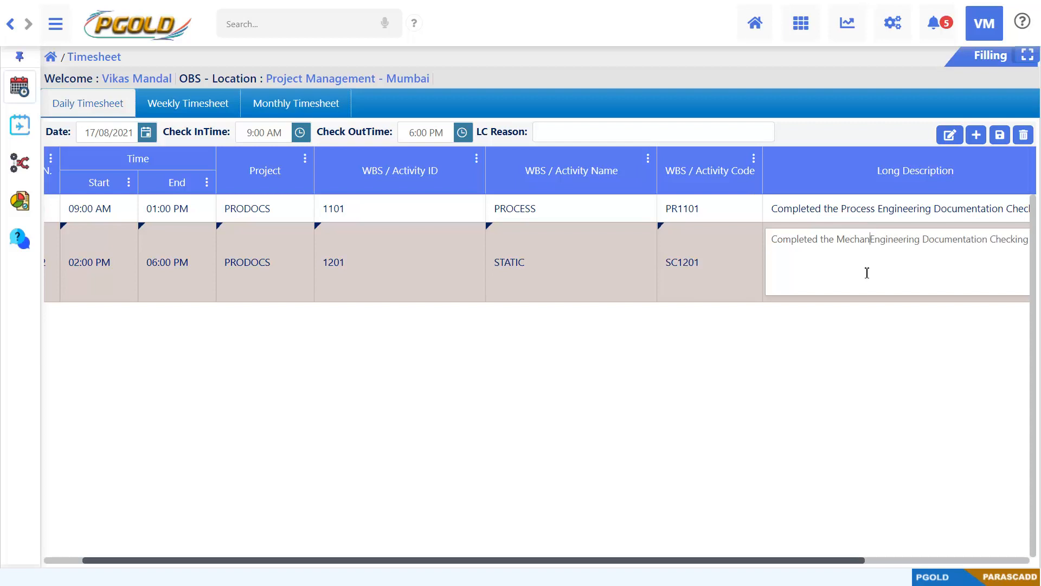
type("ical Static")
left_click(999, 136)
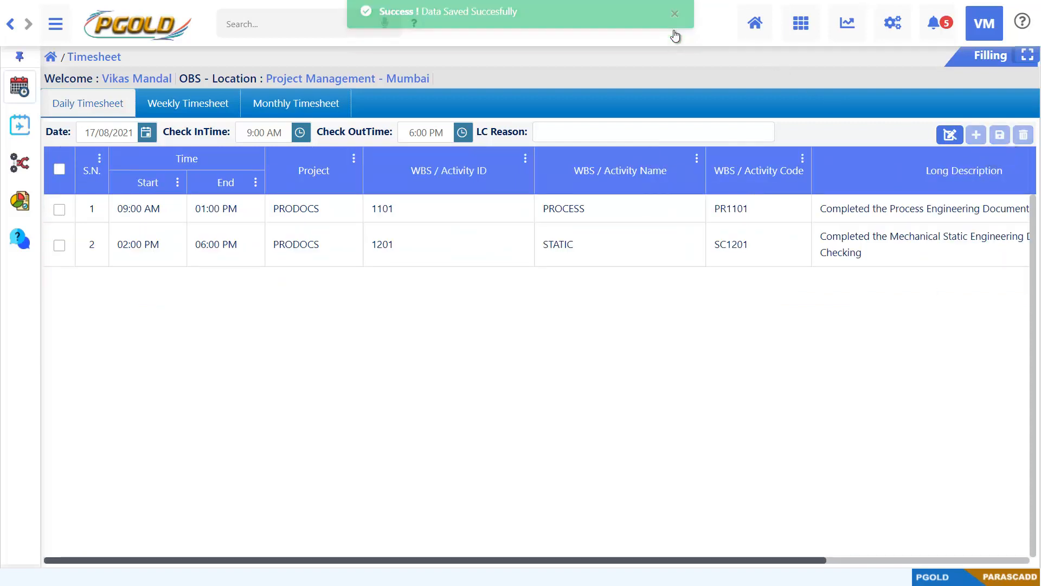
Switch the daily timesheet to 18/08/2021 and add an entry with start time 09:00 AM and end time 01:30 PM.
left_click(146, 132)
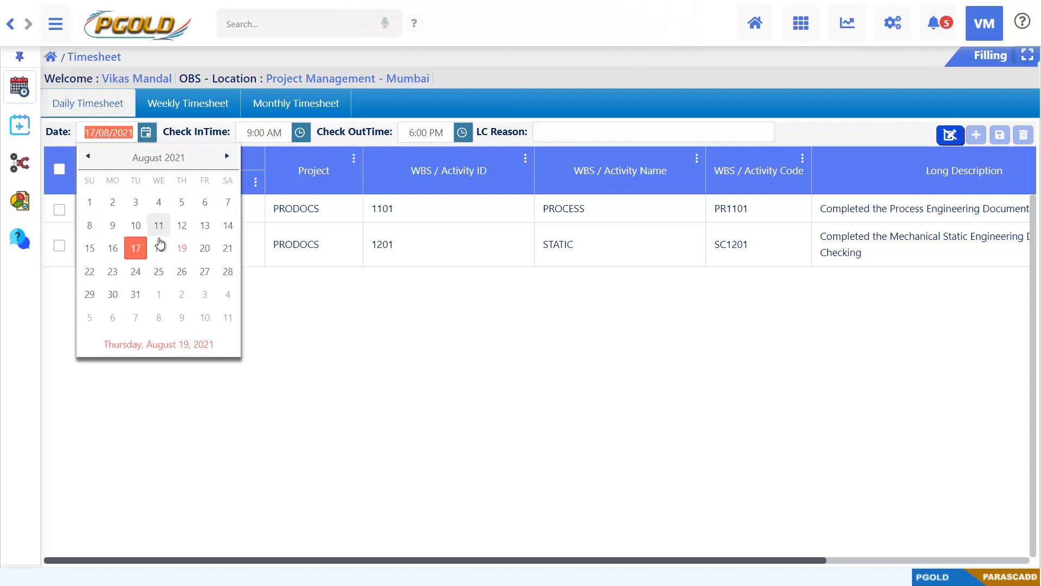
left_click(158, 248)
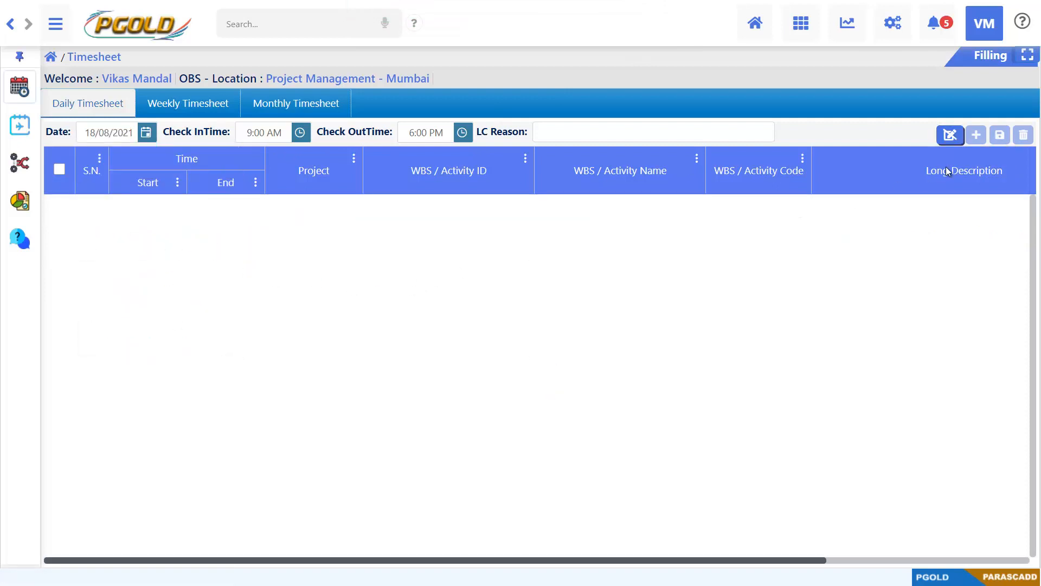
left_click(950, 134)
left_click(976, 135)
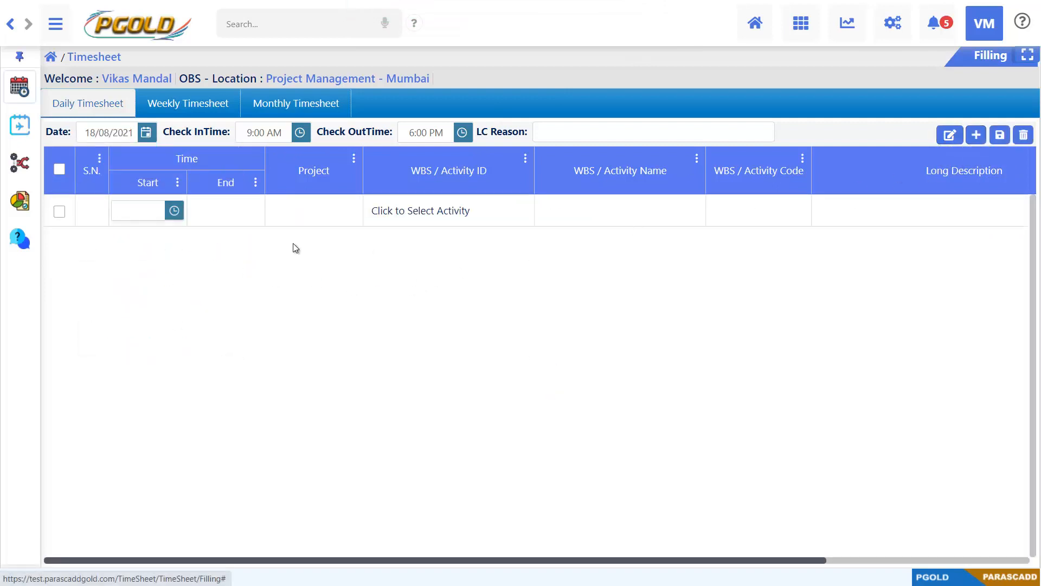
left_click(174, 211)
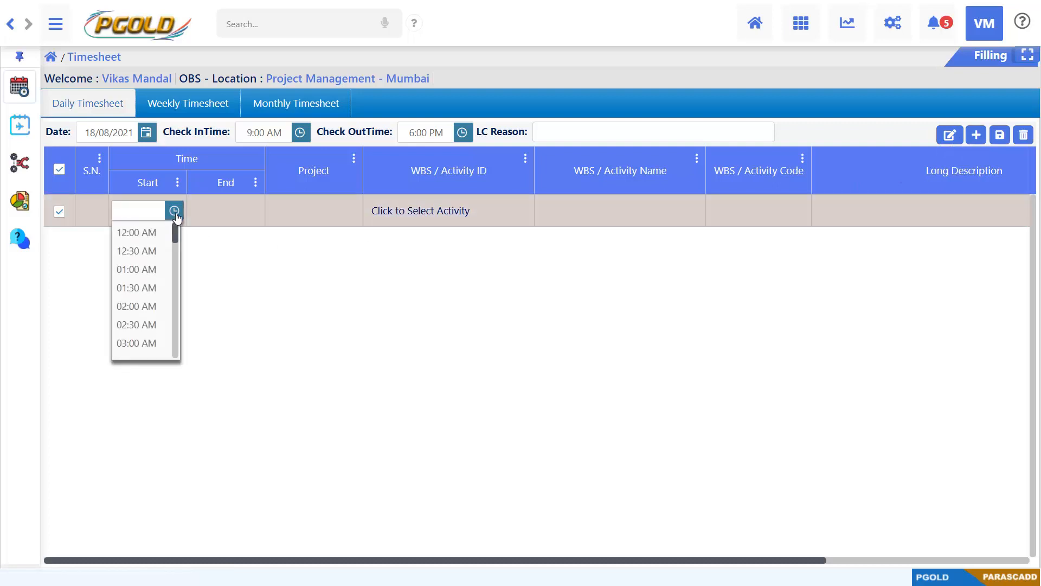
left_click_drag(177, 237, 180, 279)
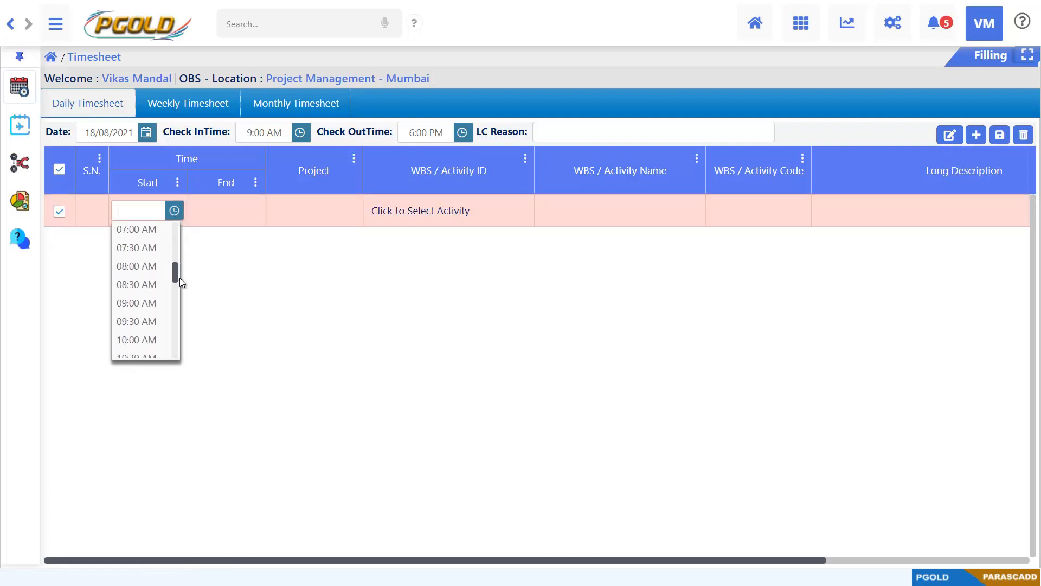
left_click(136, 303)
left_click(252, 211)
left_click_drag(253, 232, 255, 268)
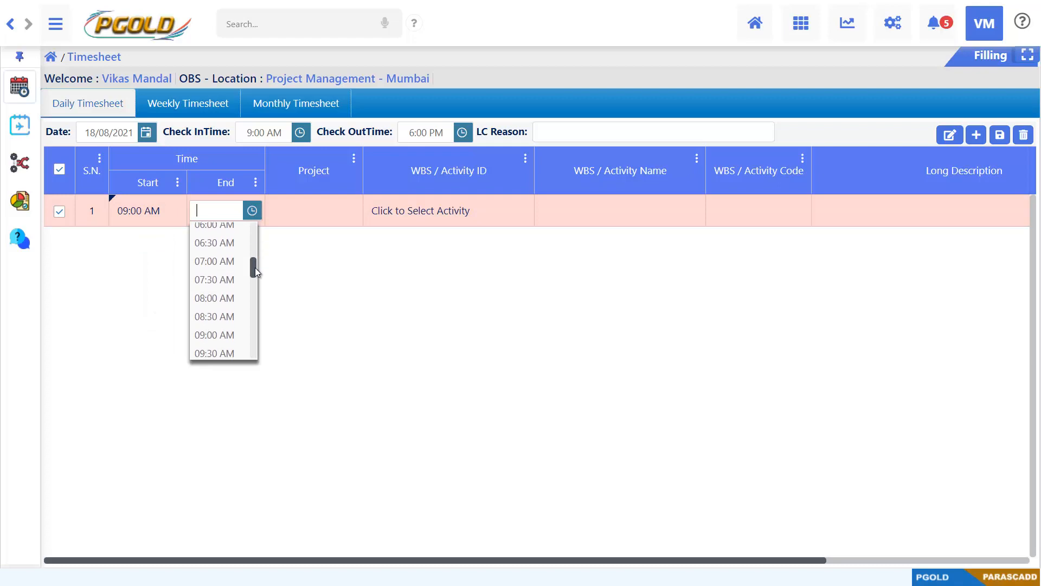
scroll(250, 268, "down", 5)
left_click(227, 230)
Assign the 09:00 AM entry to the PRODOCS project with the PIPING activity, ID 1105.
left_click(328, 212)
left_click(321, 234)
left_click(409, 211)
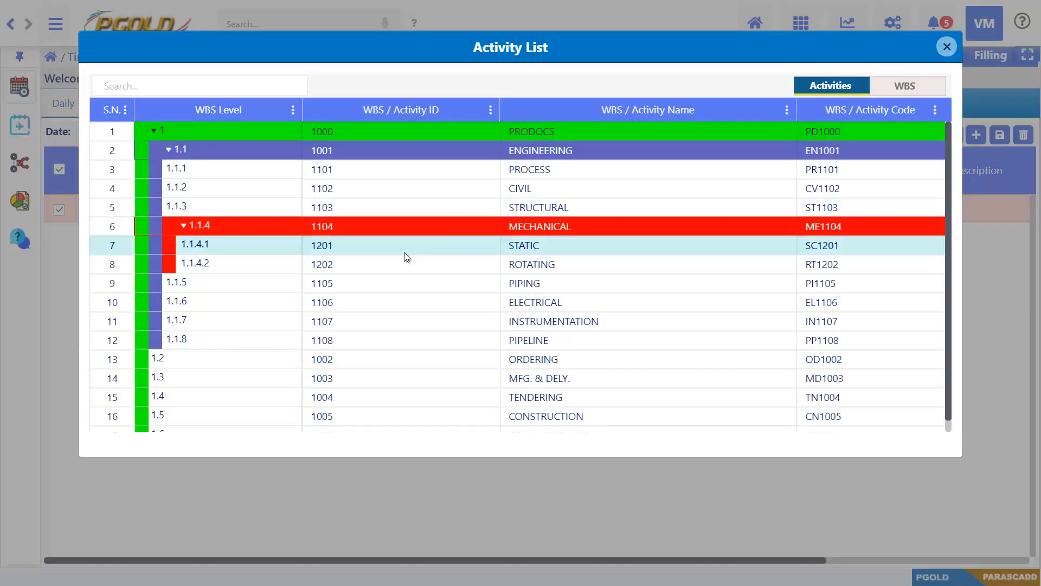
left_click(116, 284)
Describe the 09:00 AM entry as "Completed the Piping Engineering Documentation Checking".
left_click(895, 211)
left_click_drag(869, 211, 845, 211)
type("ipin")
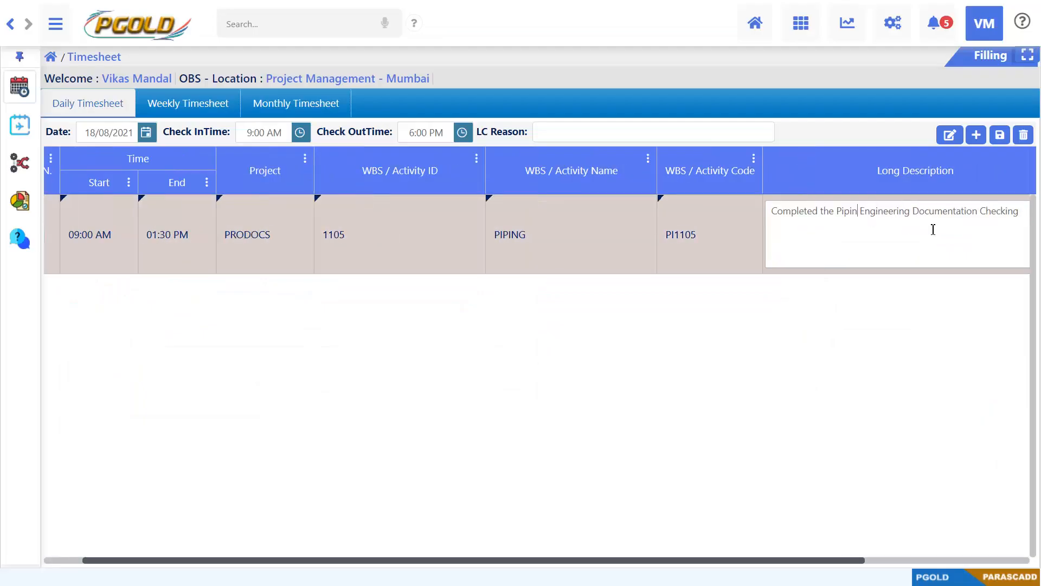
type("g")
Add a second 18/08/2021 entry from 02:00 PM to 08:00 PM for the PRODOCS project's PIPING activity, ID 1105.
left_click(976, 135)
left_click(126, 238)
left_click_drag(128, 263, 132, 334)
left_click(92, 286)
left_click(203, 239)
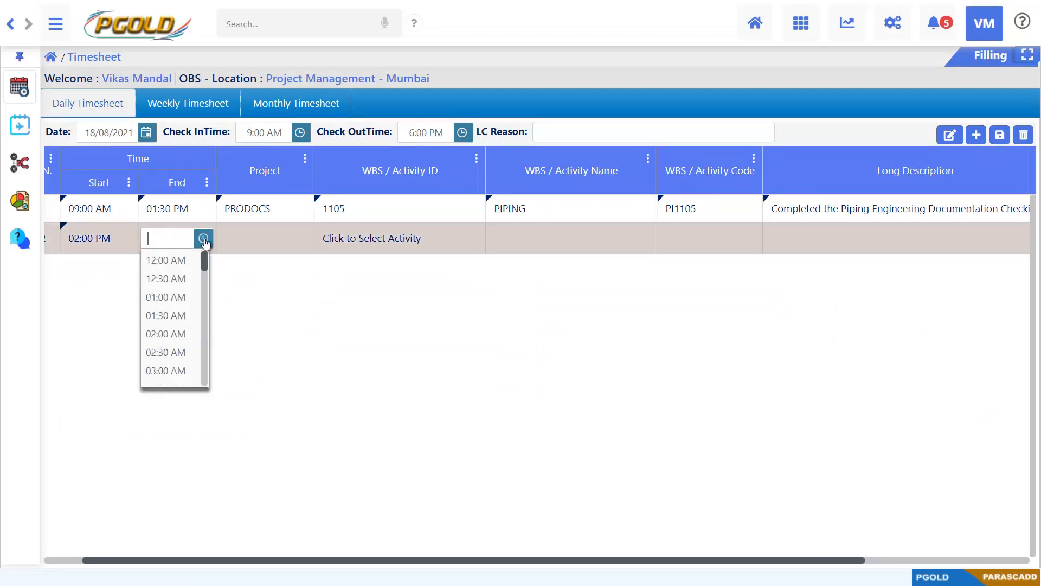
left_click_drag(204, 262, 204, 367)
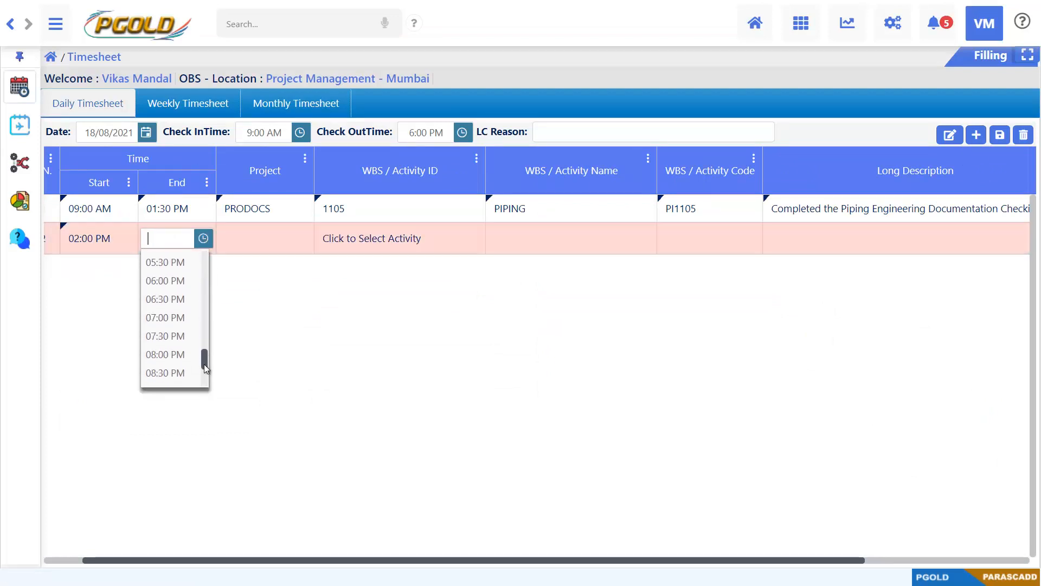
left_click(165, 354)
left_click(372, 238)
left_click(372, 279)
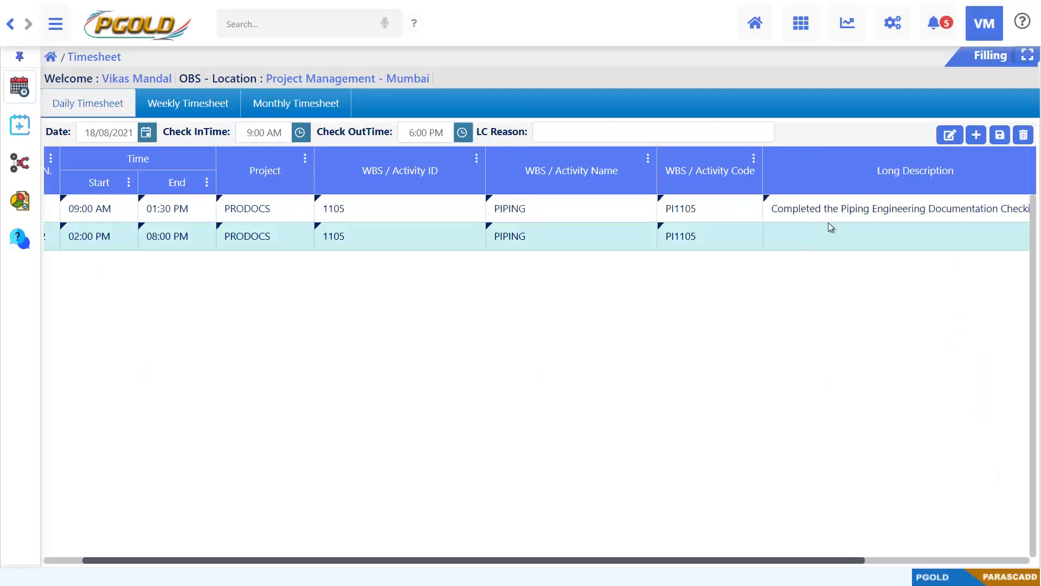
Copy the 09:00 AM entry's long description into the 02:00 PM entry and save the timesheet.
left_click(829, 211)
key("ctrl+a")
key("ctrl+c")
left_click(842, 240)
key("ctrl+v")
left_click(1001, 136)
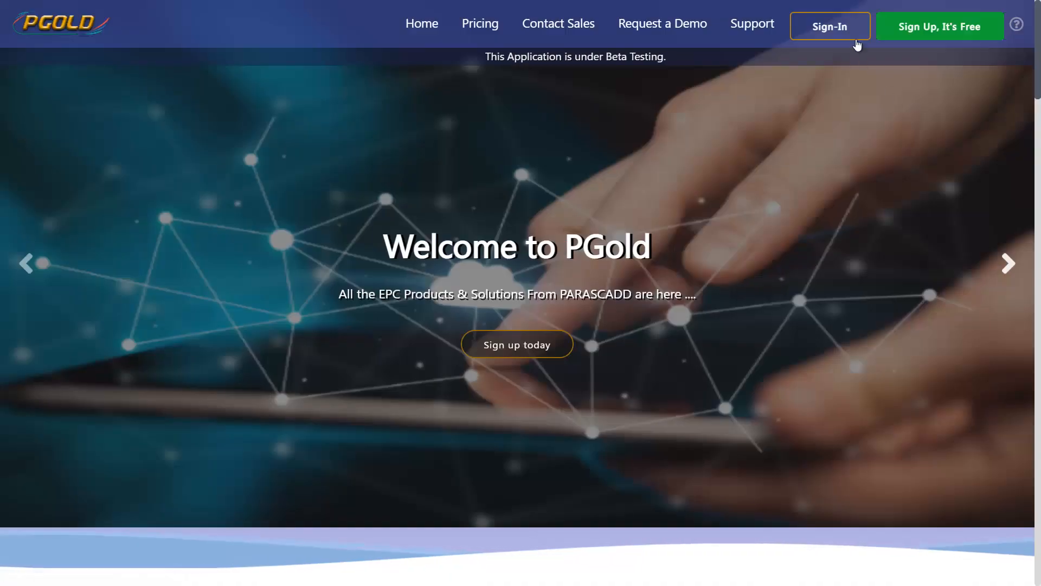
Sign in with the approver's prefilled account and open the Time Sheet module.
left_click(857, 36)
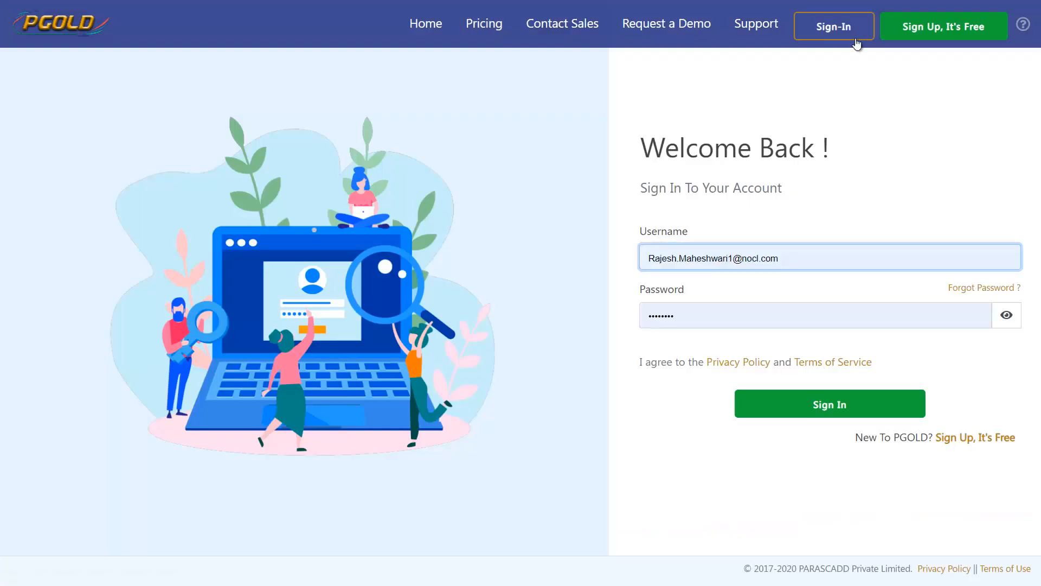
left_click(792, 408)
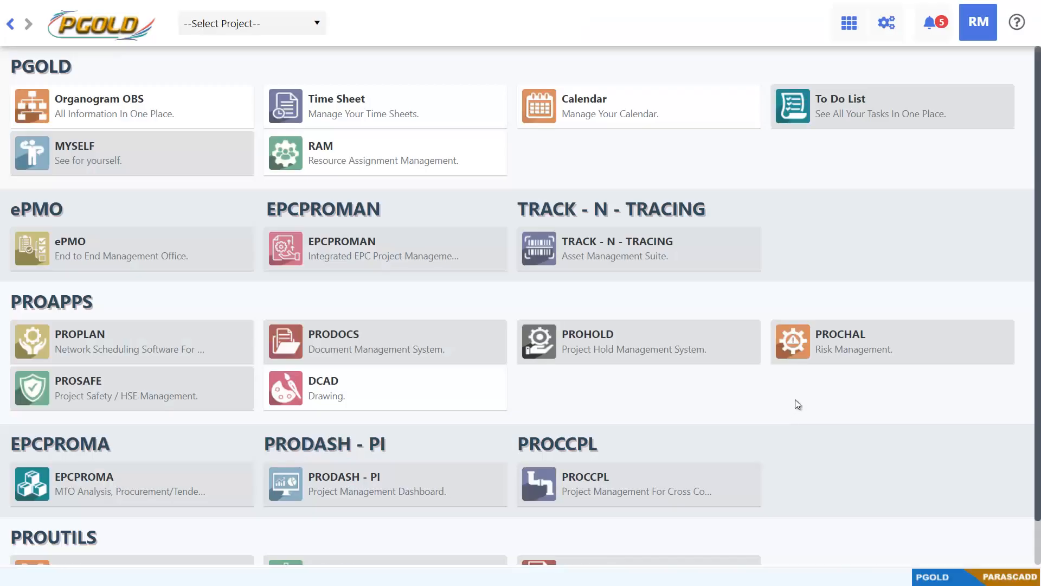
left_click(481, 124)
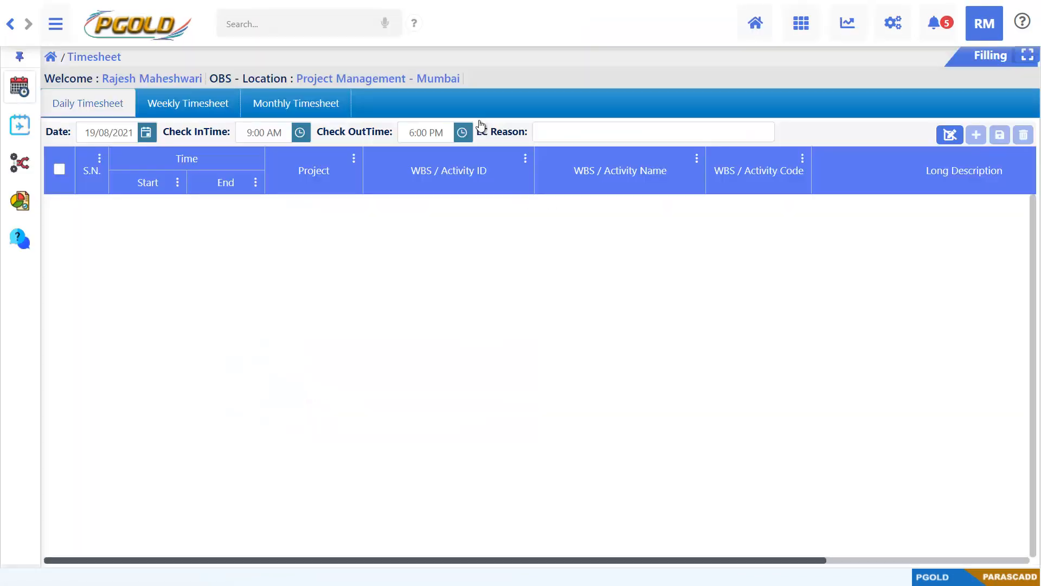
View the attendance for week 4 of August 2021 of the employee whose timesheets were filled in.
left_click(54, 27)
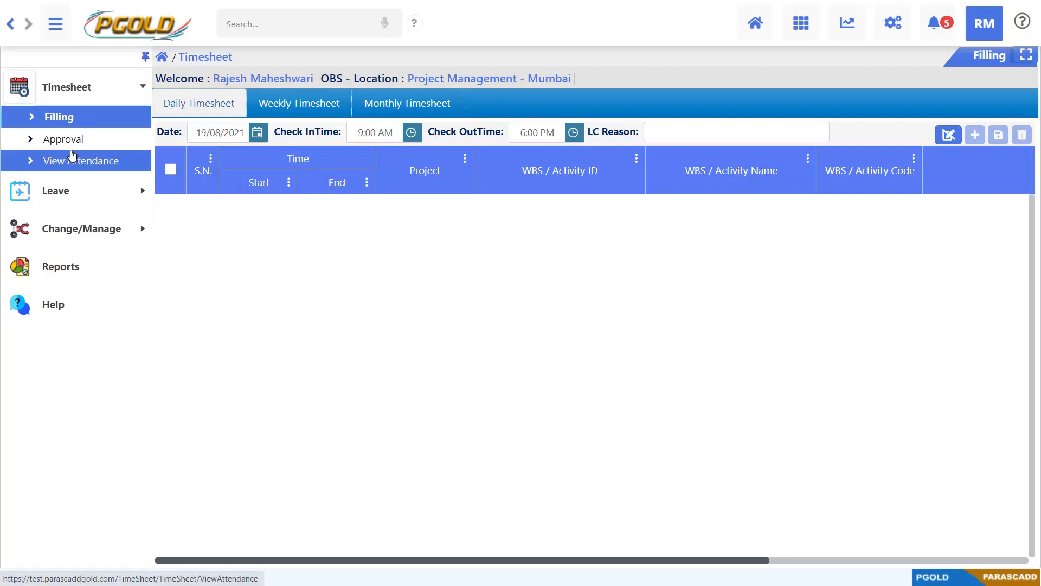
left_click(75, 163)
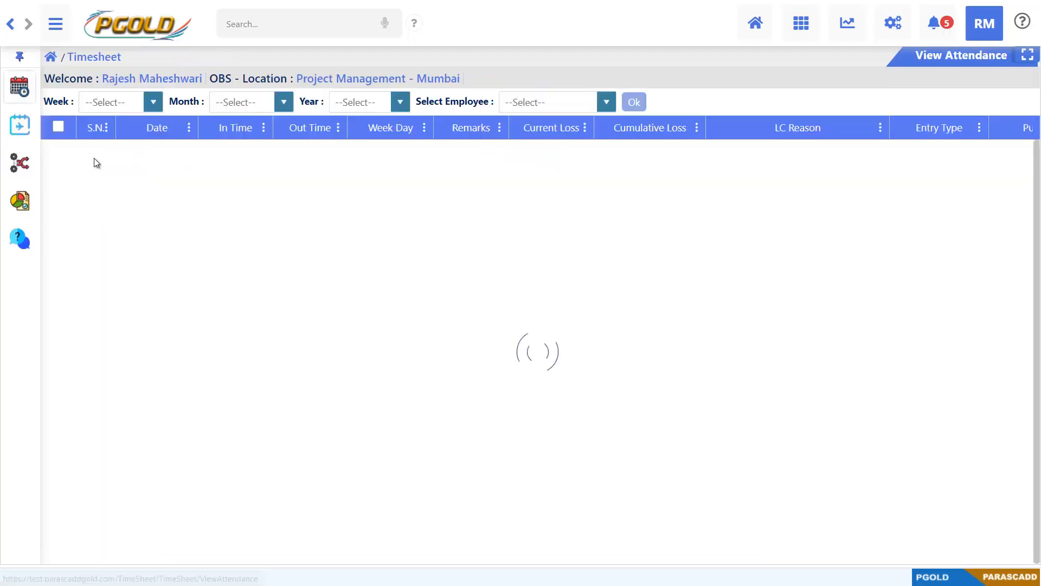
left_click(153, 101)
left_click(108, 232)
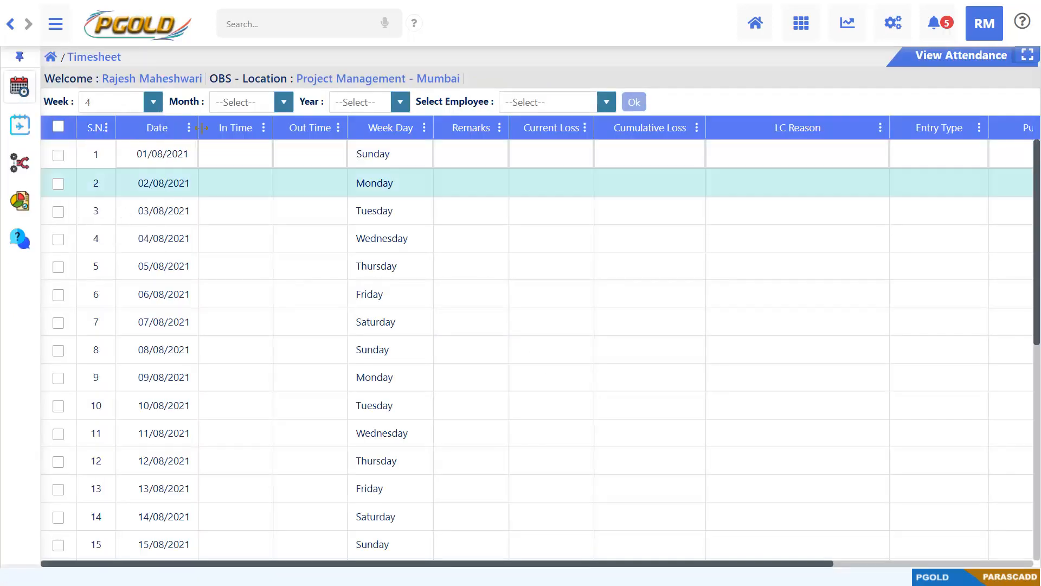
left_click(281, 102)
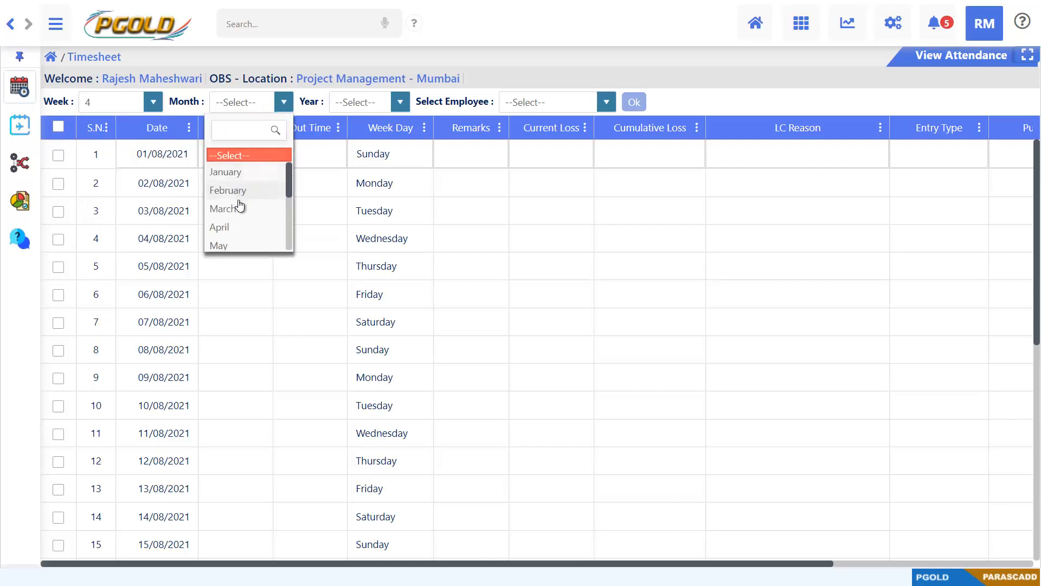
scroll(235, 227, "down", 3)
left_click(235, 233)
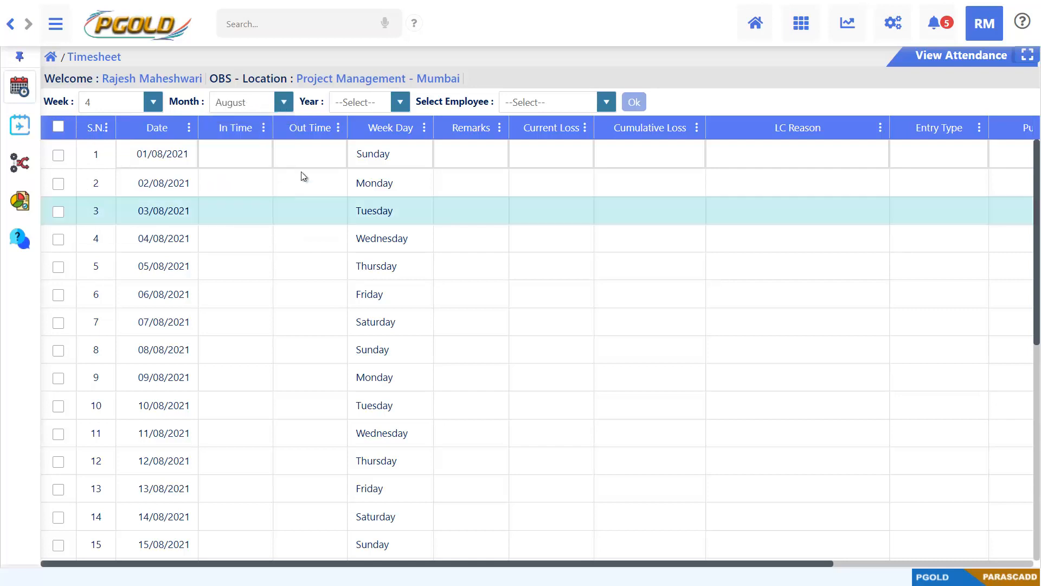
left_click(399, 102)
left_click(365, 179)
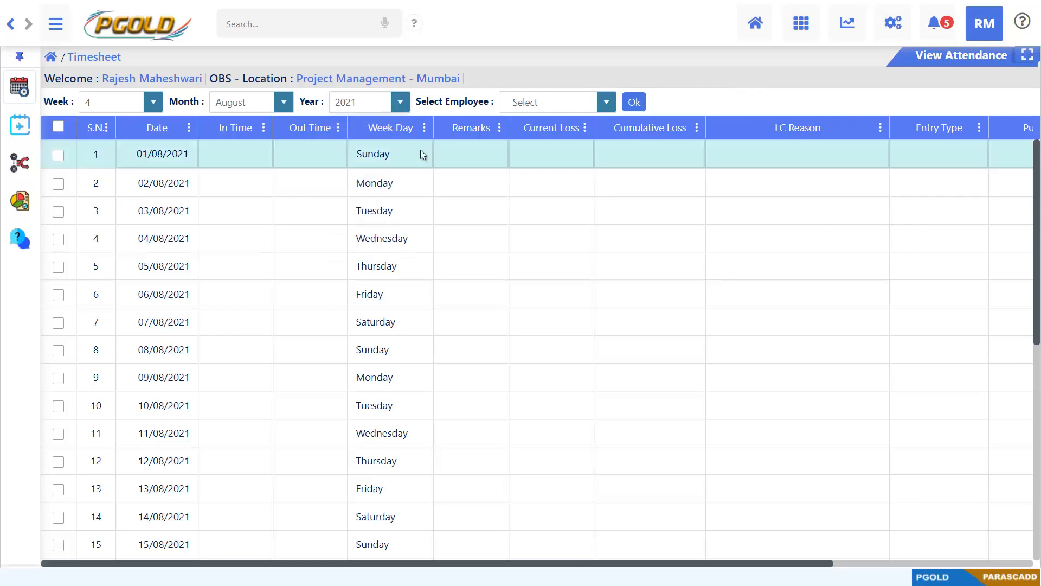
left_click(606, 102)
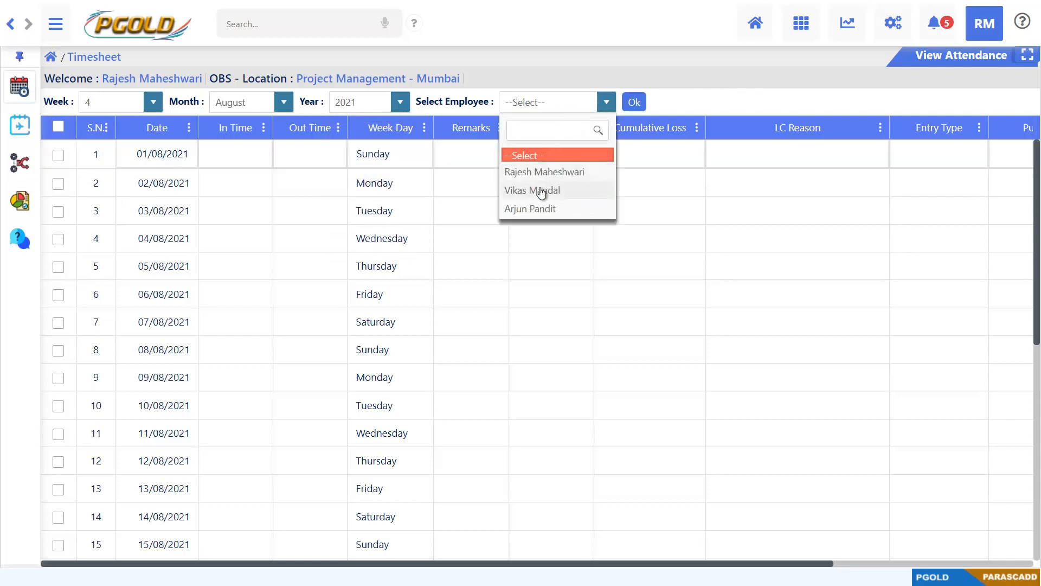
left_click(537, 190)
left_click(635, 103)
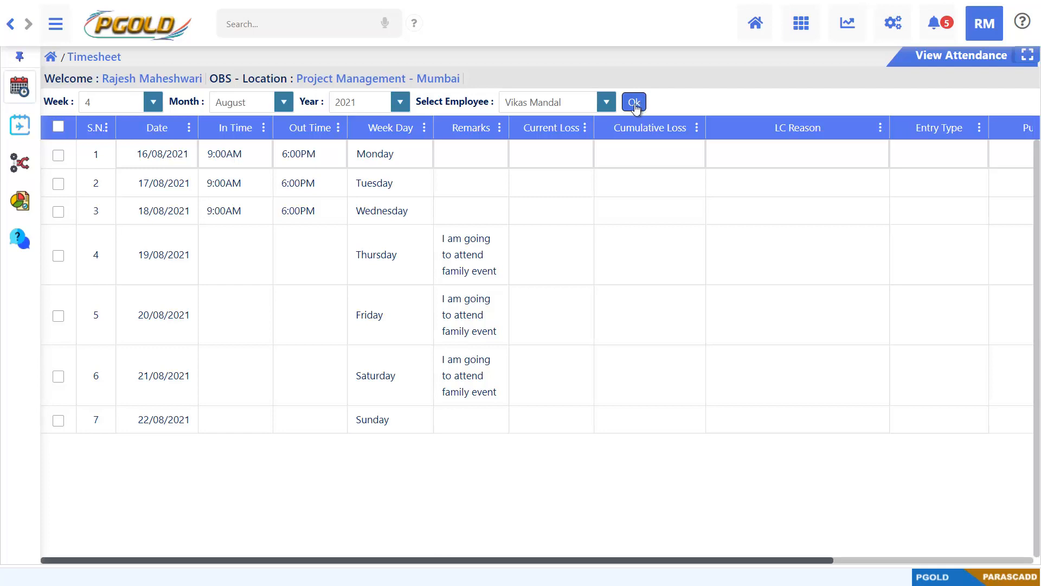
Open the employee's Week4 approval details for August 2021 and review the standard and extra working hours.
left_click(55, 24)
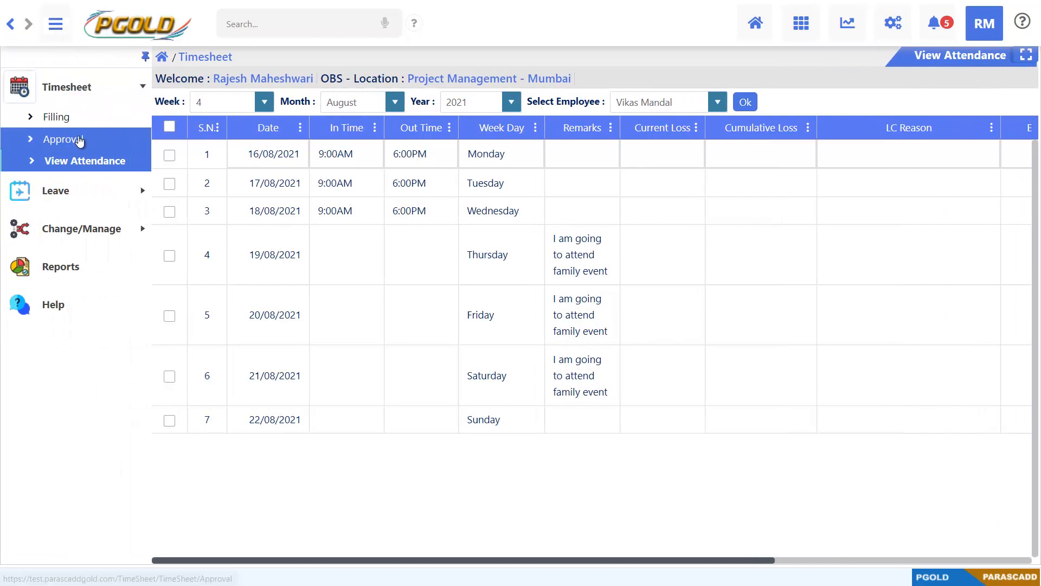
left_click(79, 139)
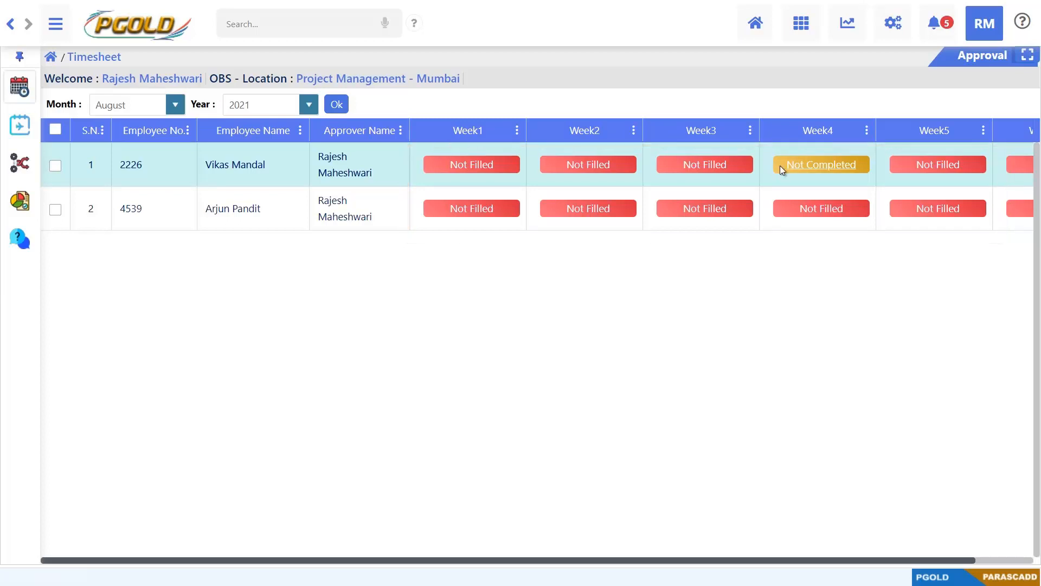
left_click(780, 164)
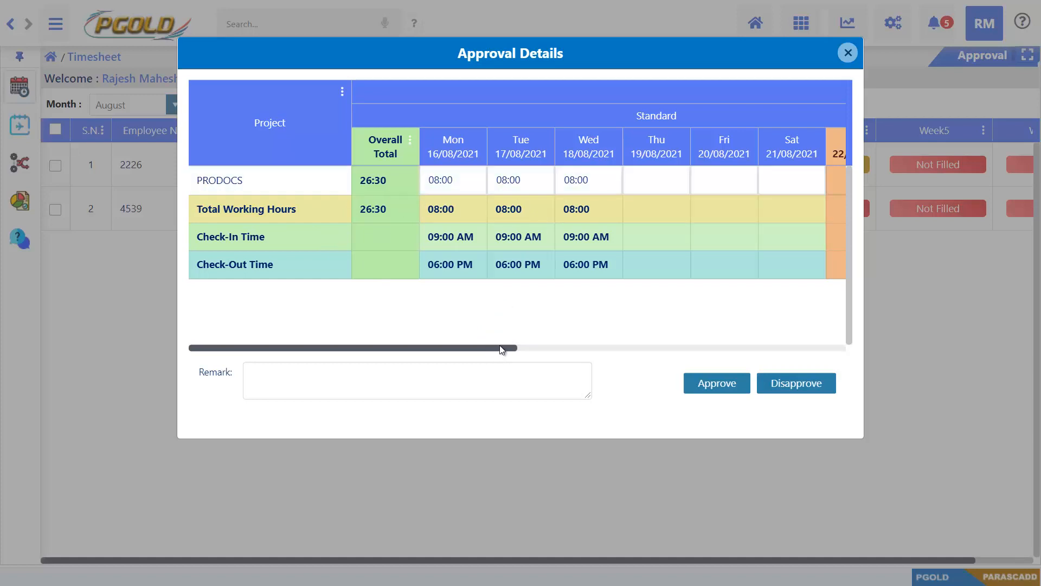
left_click_drag(500, 348, 833, 336)
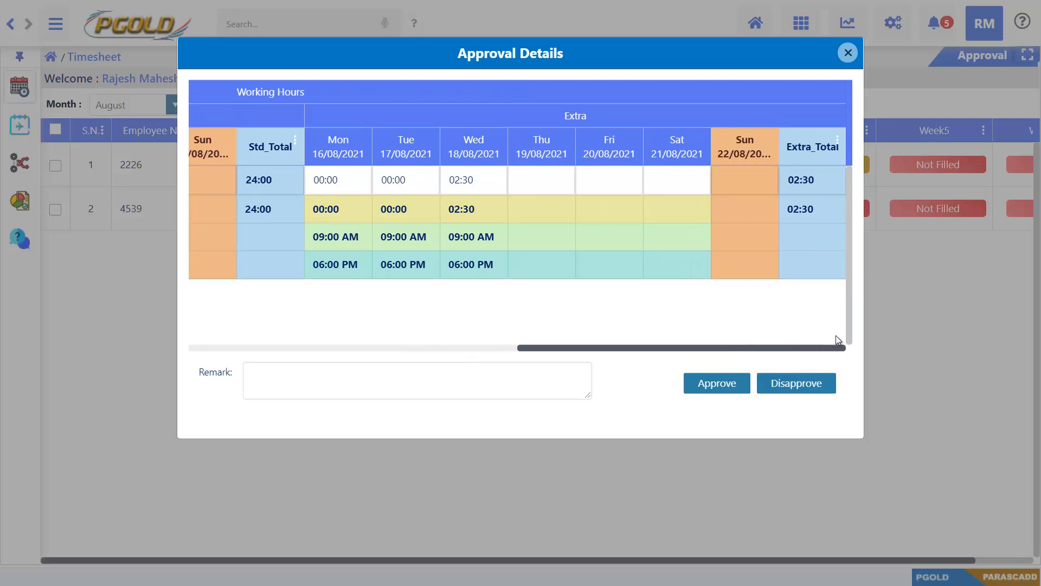
Enter the remark "Ok it is approved" and approve the employee's Week4 timesheet.
left_click(528, 389)
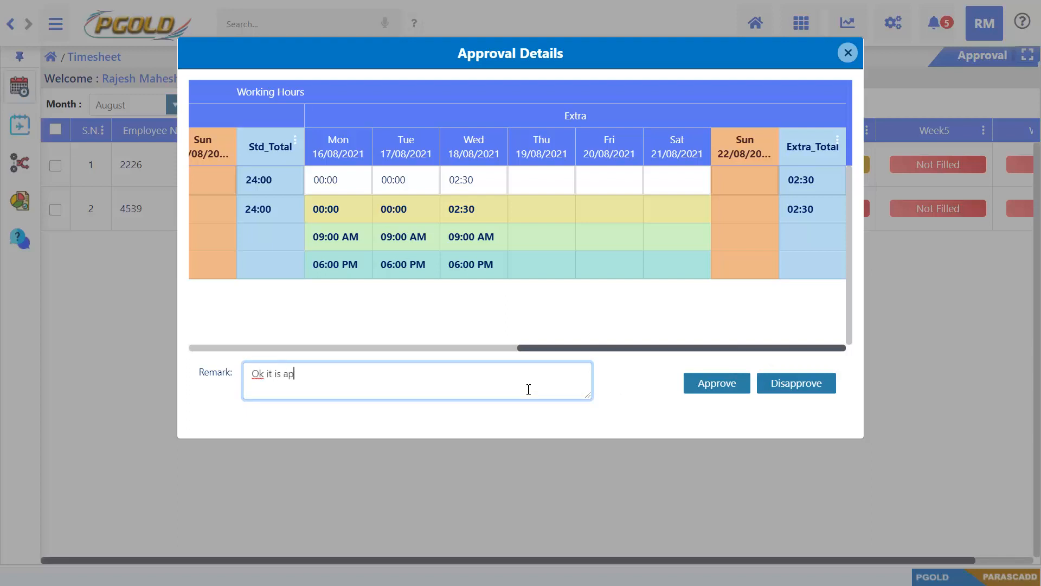
type("Ok it is approved")
left_click(745, 388)
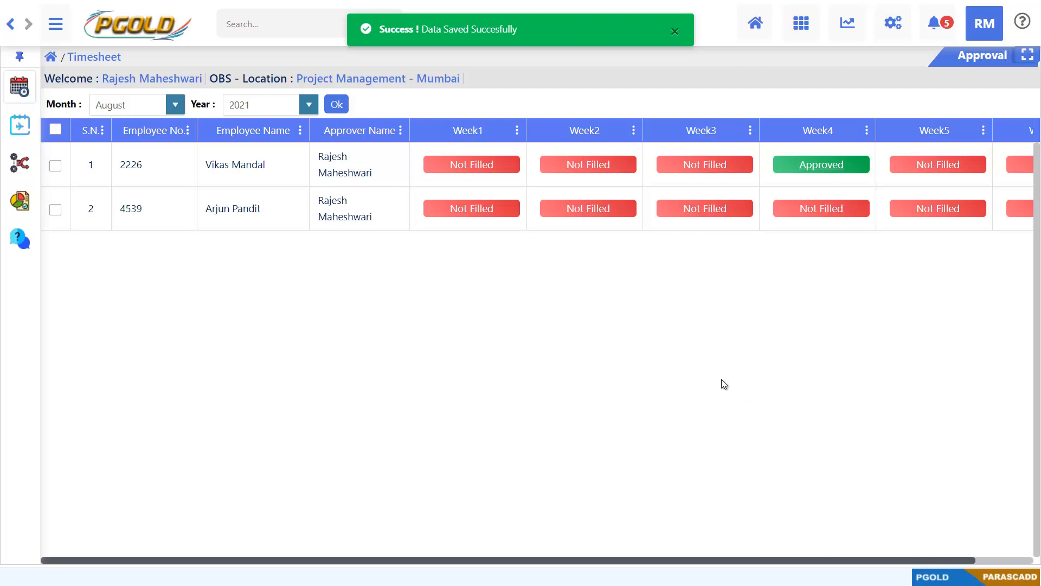
Sign out of the approver's account and open the sign-in page.
left_click(51, 57)
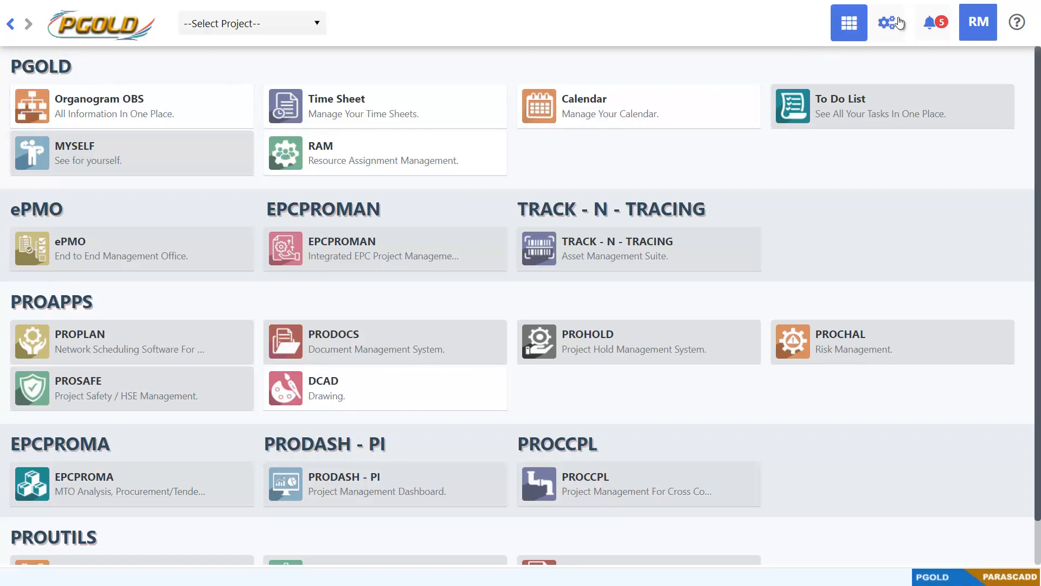
left_click(978, 23)
left_click(968, 120)
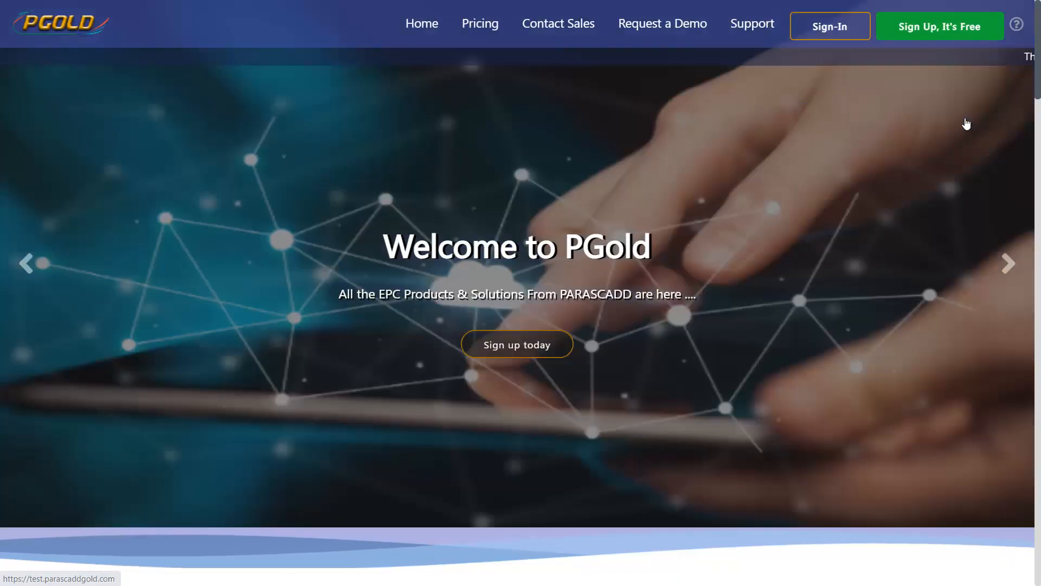
left_click(848, 28)
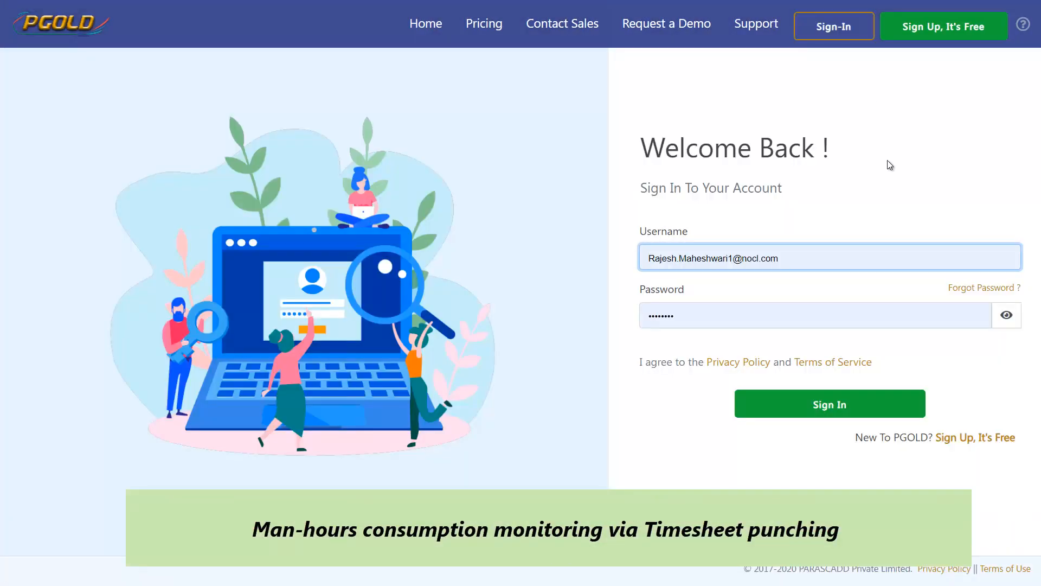
Fill in the username and password from the third saved account and sign in.
triple_click(870, 259)
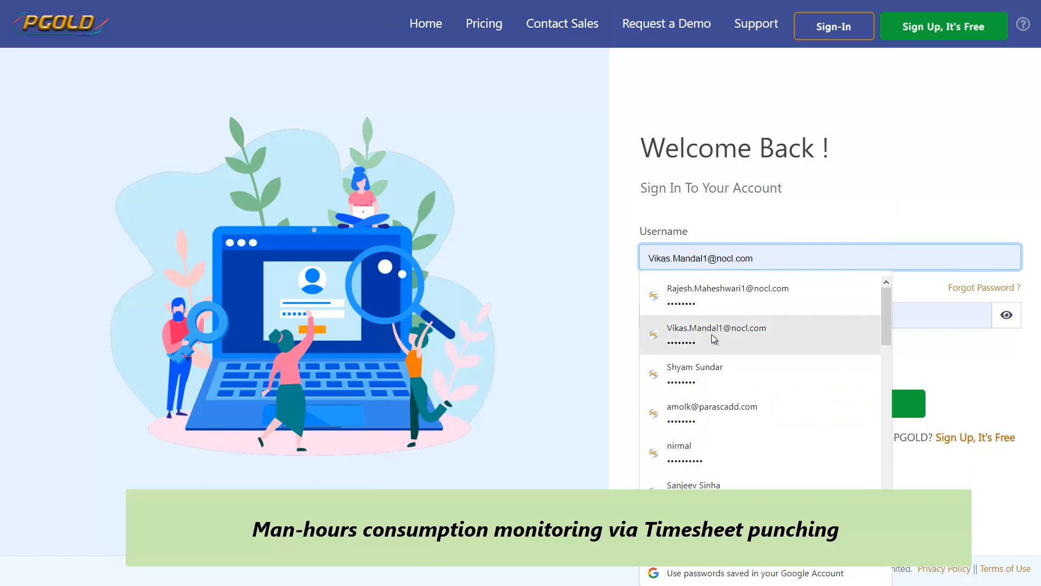
left_click(714, 376)
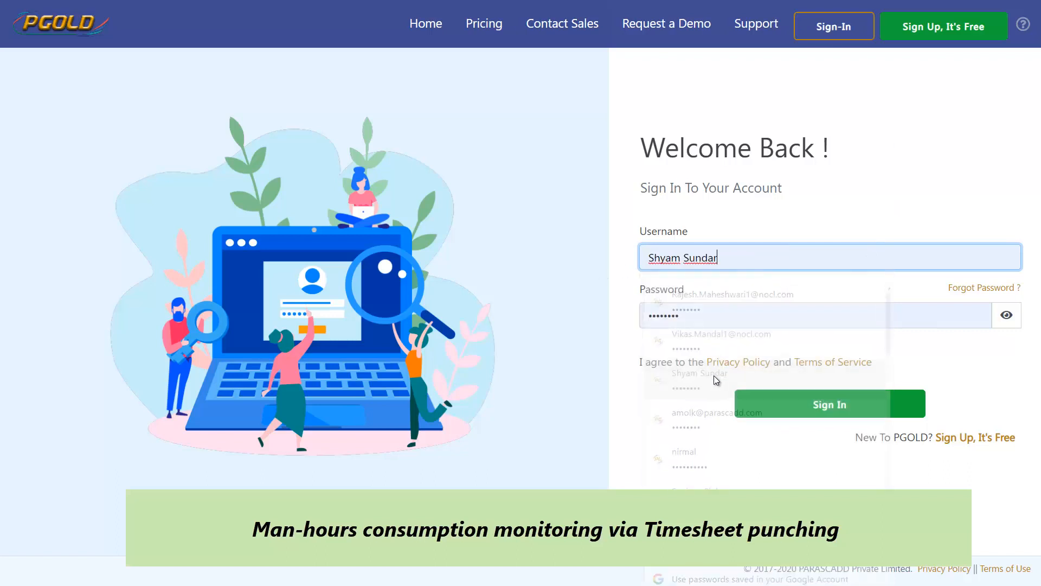
left_click(767, 406)
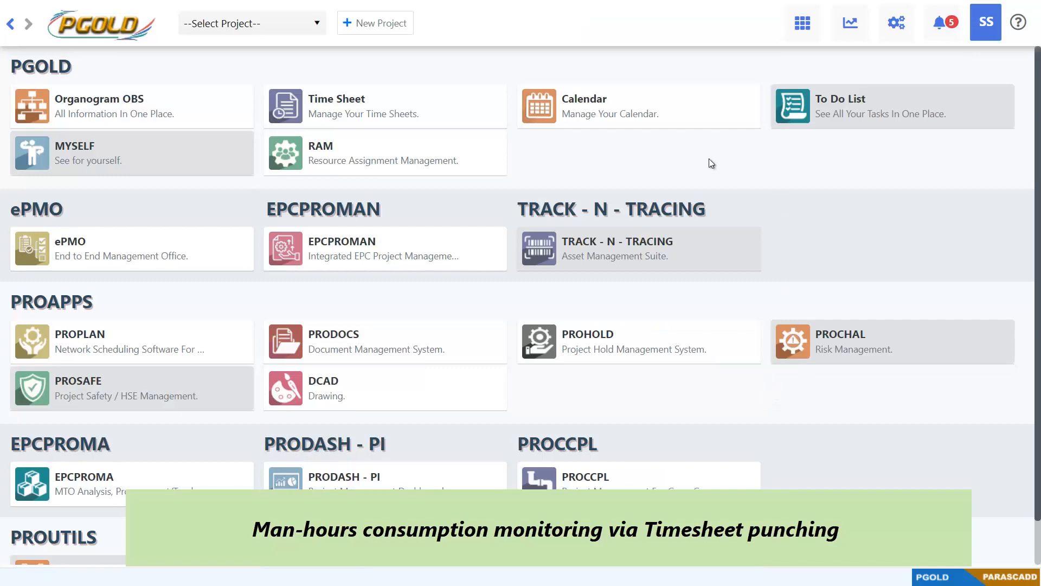
Open the project activities from the Organogram OBS and review the control, consumed and balance man-hours of the PRODOCS project.
left_click(236, 115)
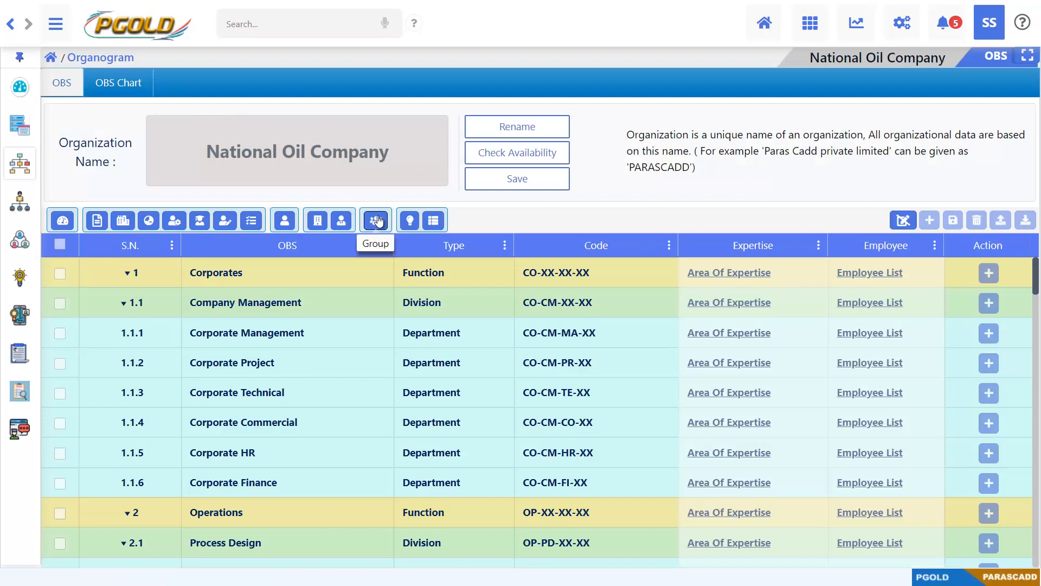
left_click(432, 221)
left_click(428, 83)
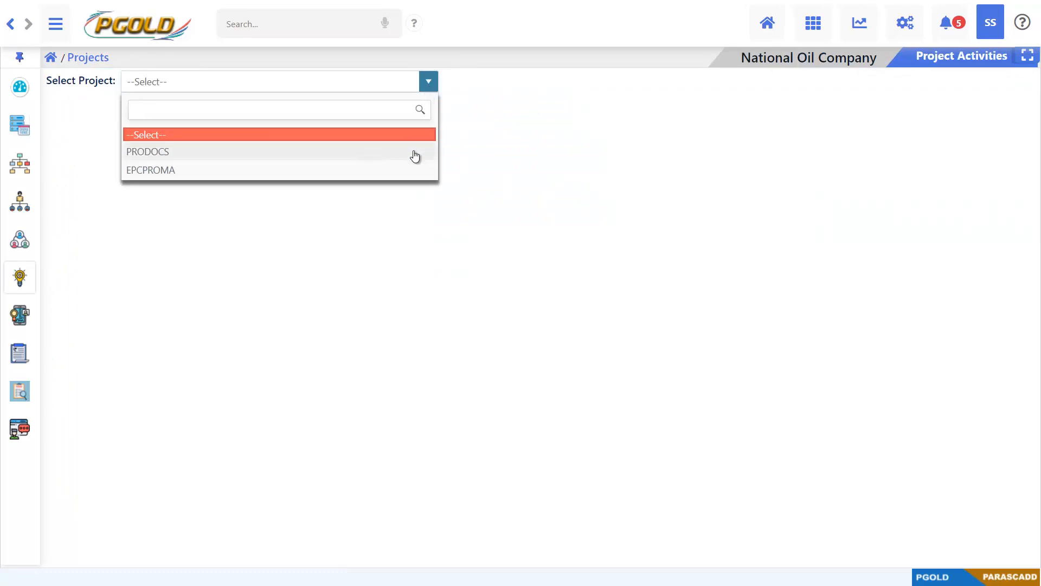
left_click(415, 154)
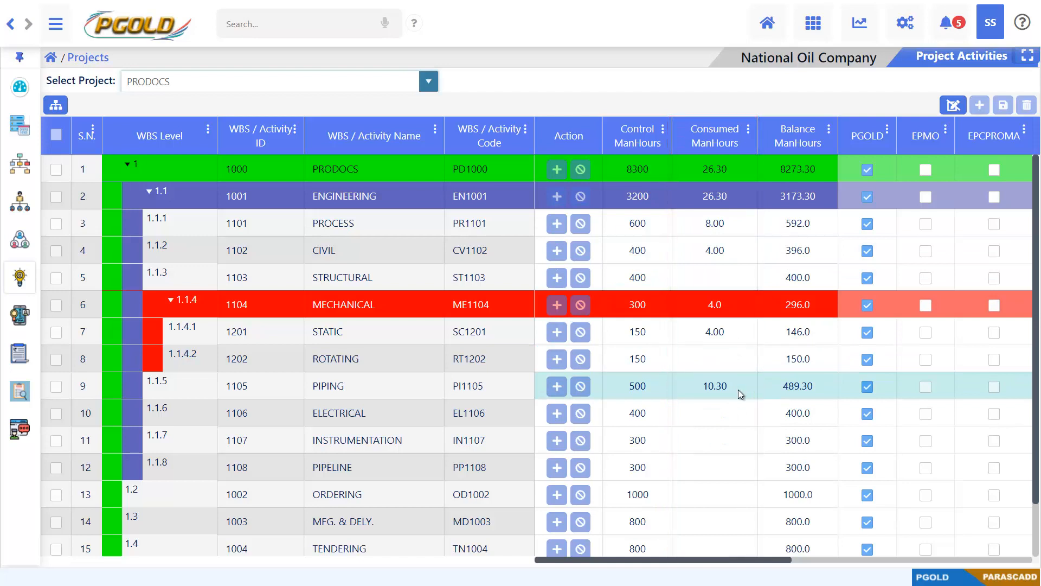
scroll(740, 390, "down", 1)
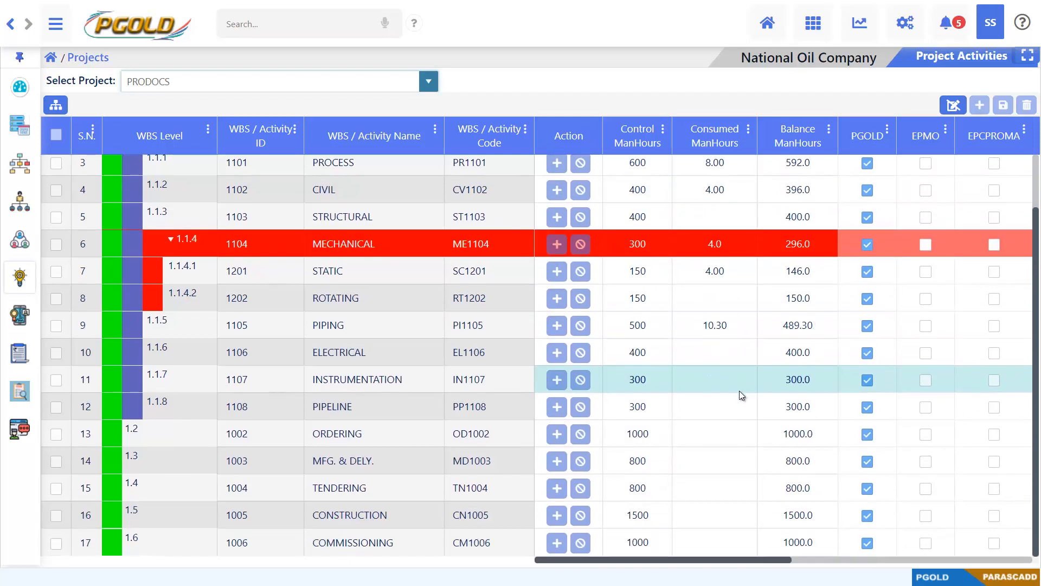